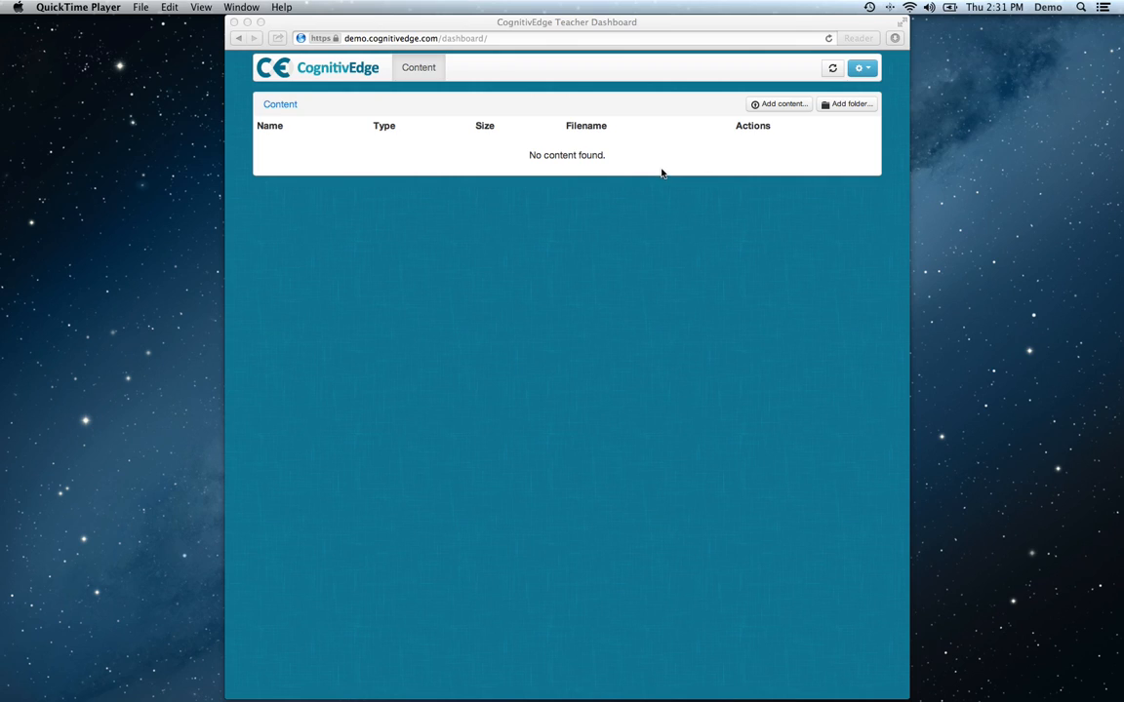
# Start adding a new document to the content library and name it Shakespeare Documents.
pyautogui.click(782, 113)
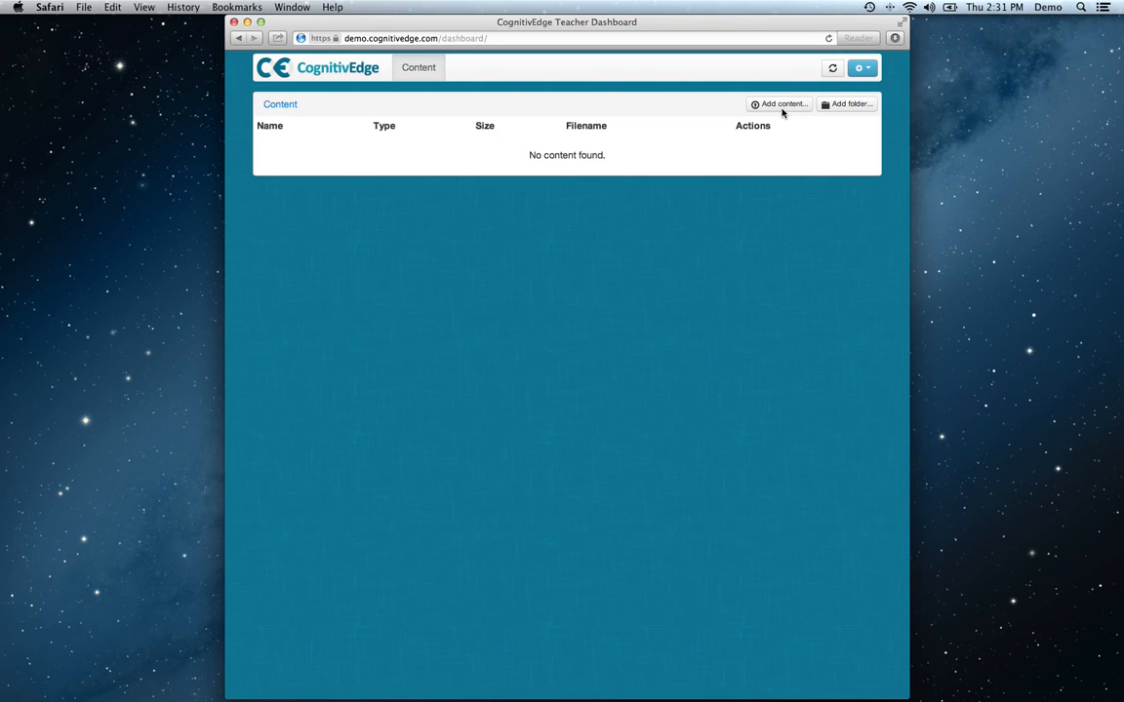
pyautogui.click(781, 112)
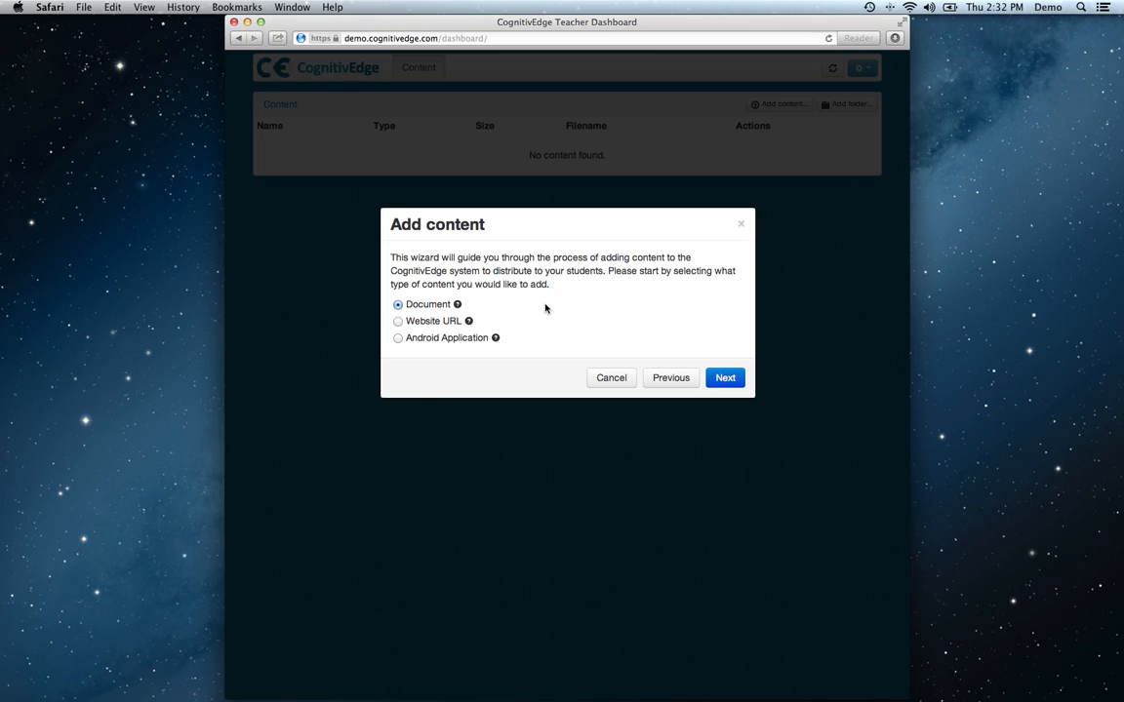
pyautogui.click(724, 381)
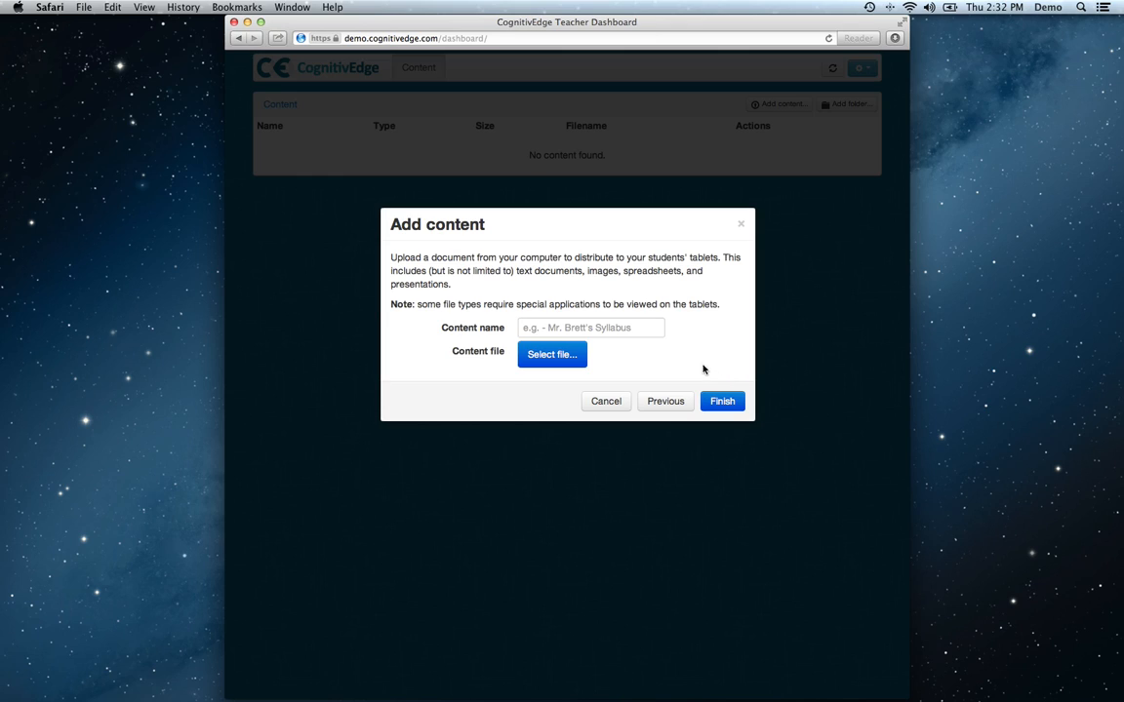
pyautogui.click(645, 326)
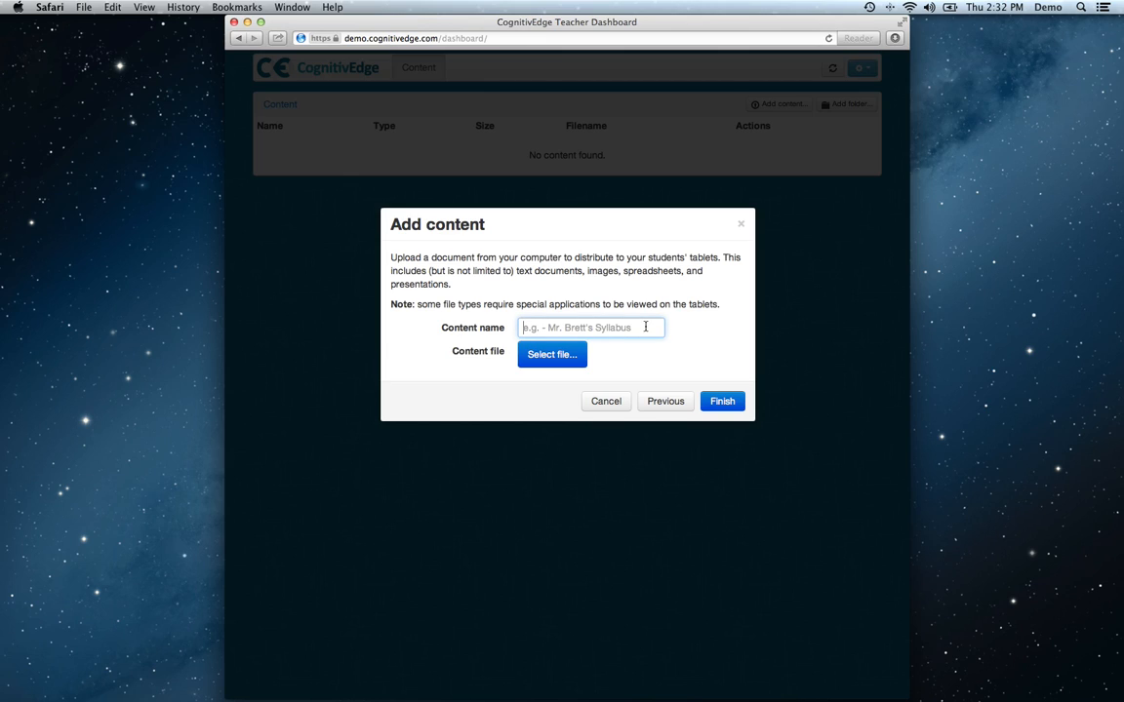
pyautogui.write('Shakespeare')
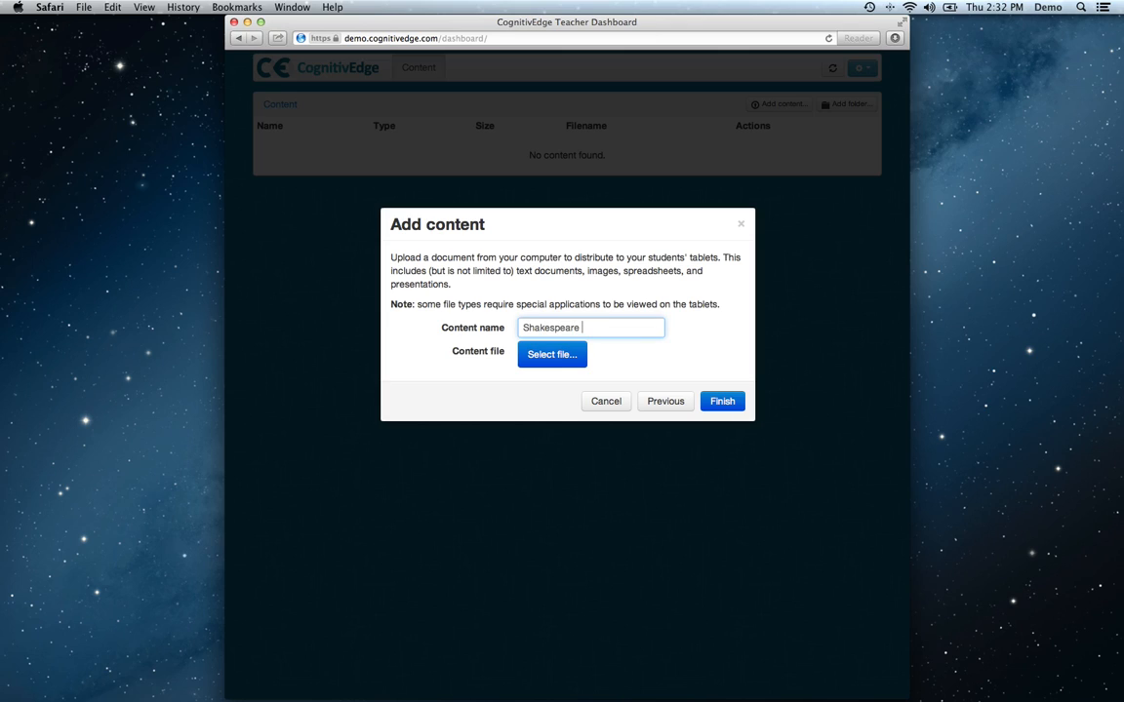
pyautogui.write(' Documents')
# Attach Shakespeare Documents.pdf from the Documents folder as the content file and finish adding the content.
pyautogui.click(542, 359)
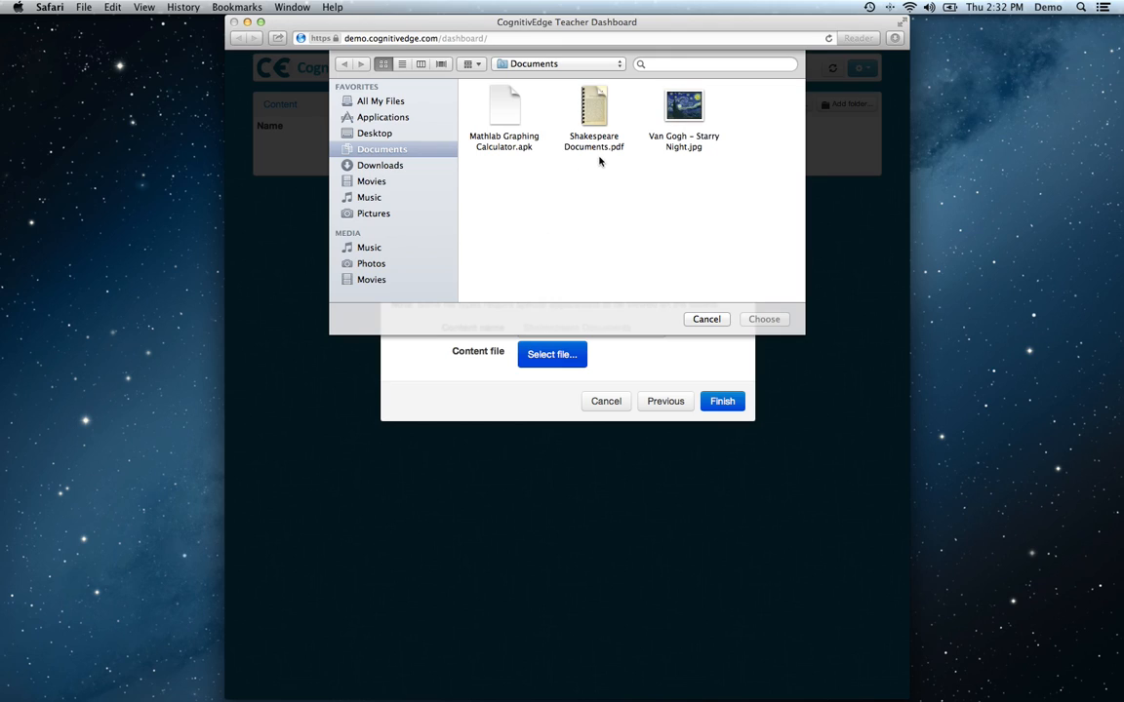
pyautogui.click(603, 148)
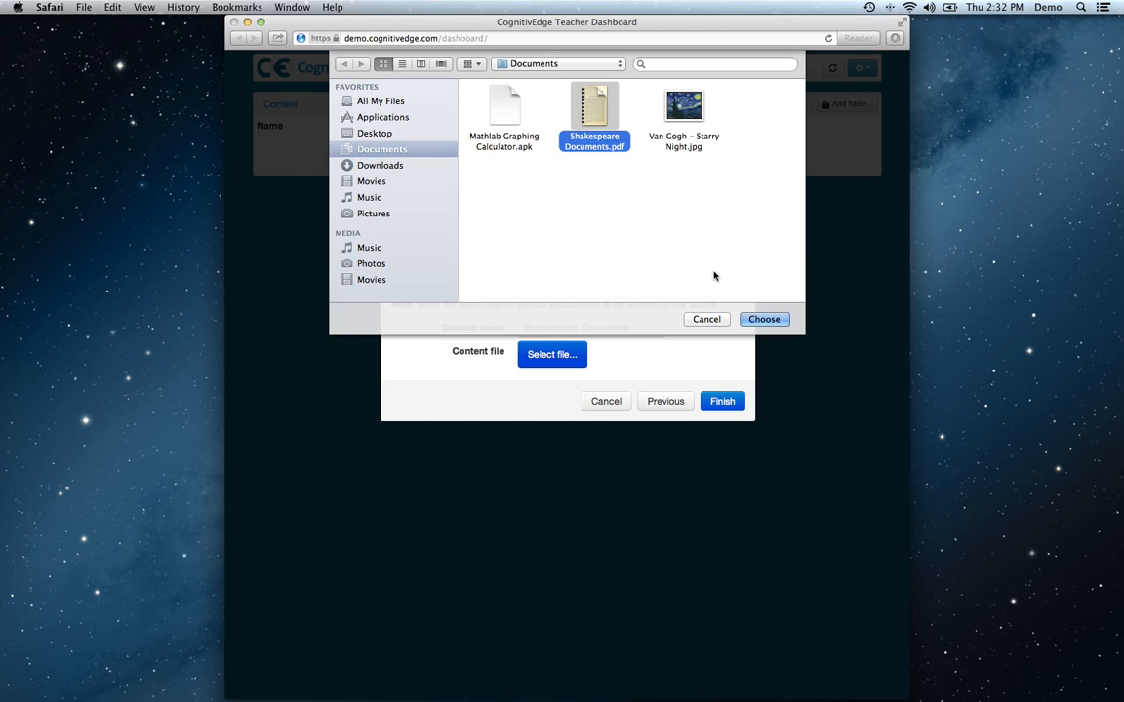
pyautogui.click(779, 325)
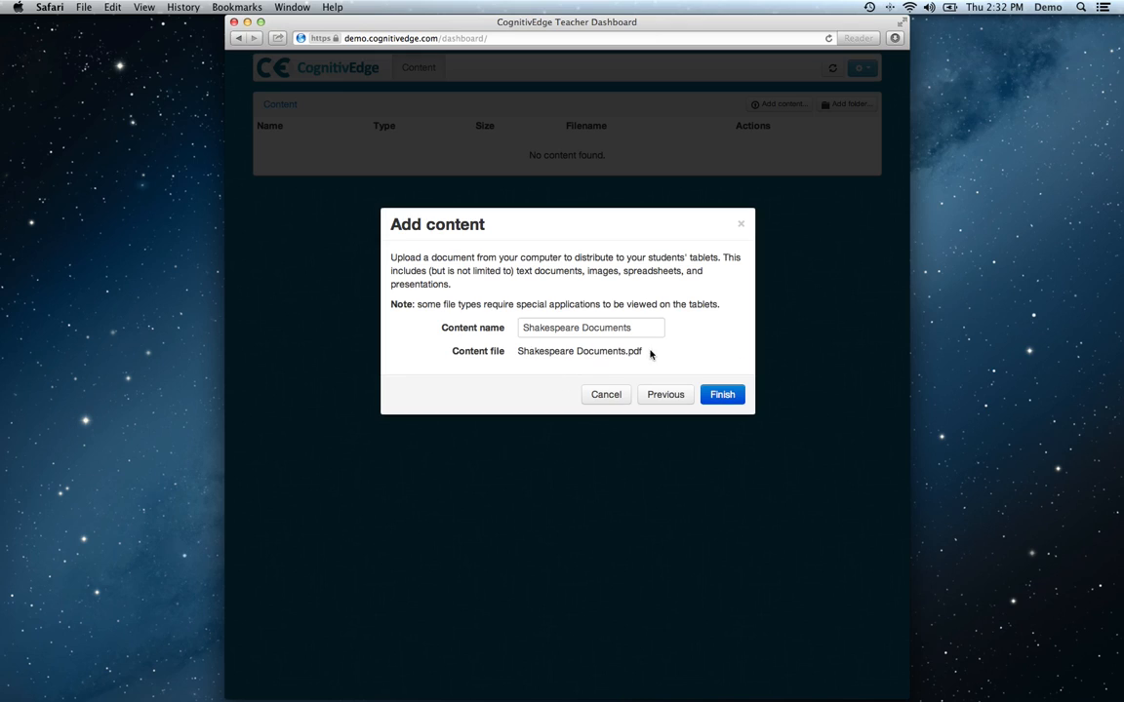
pyautogui.click(730, 396)
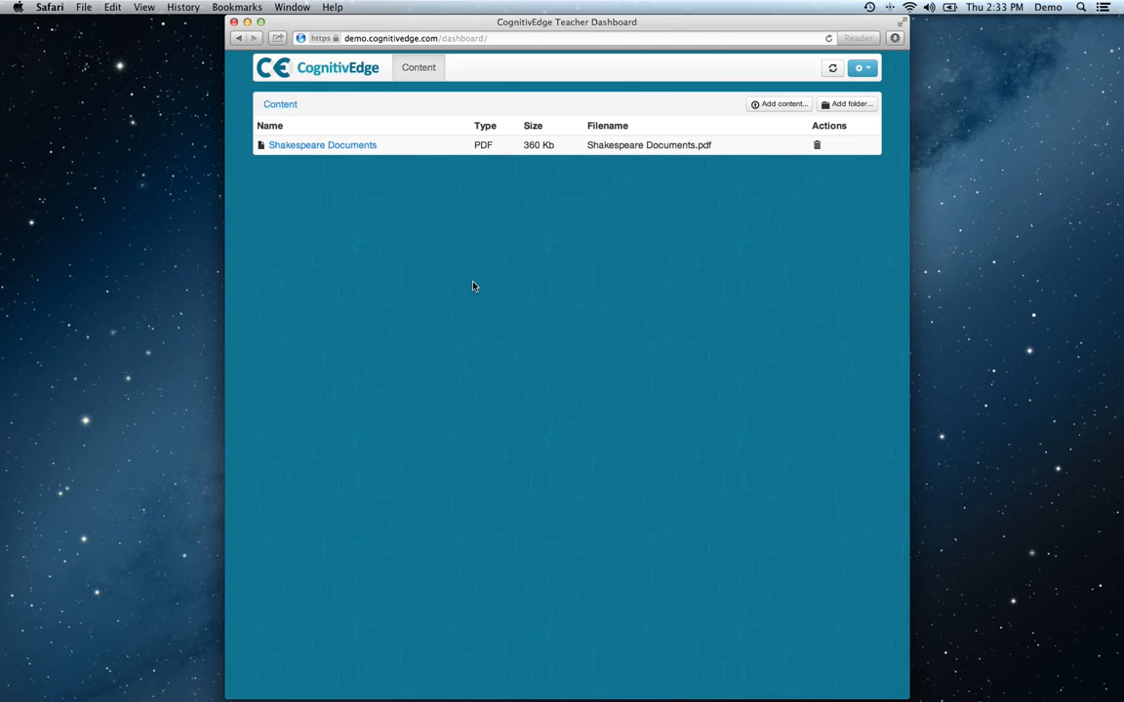
# Add a content folder named Van Gogh.
pyautogui.click(843, 112)
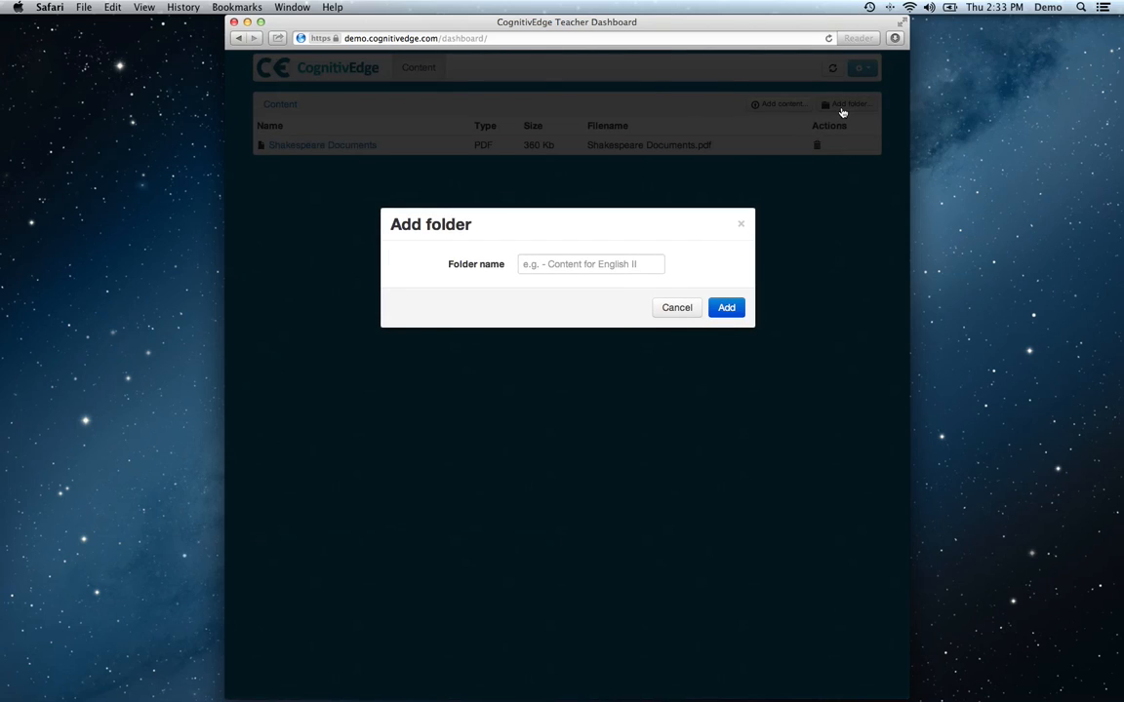
pyautogui.click(647, 265)
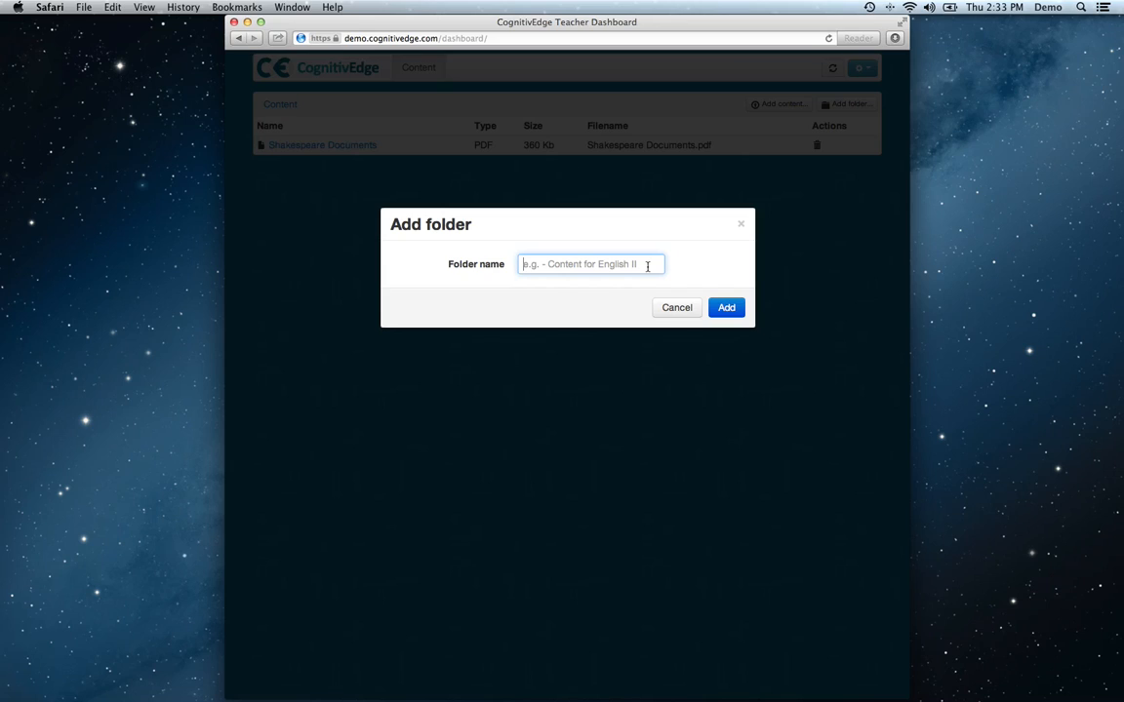
pyautogui.write('Van Gogh')
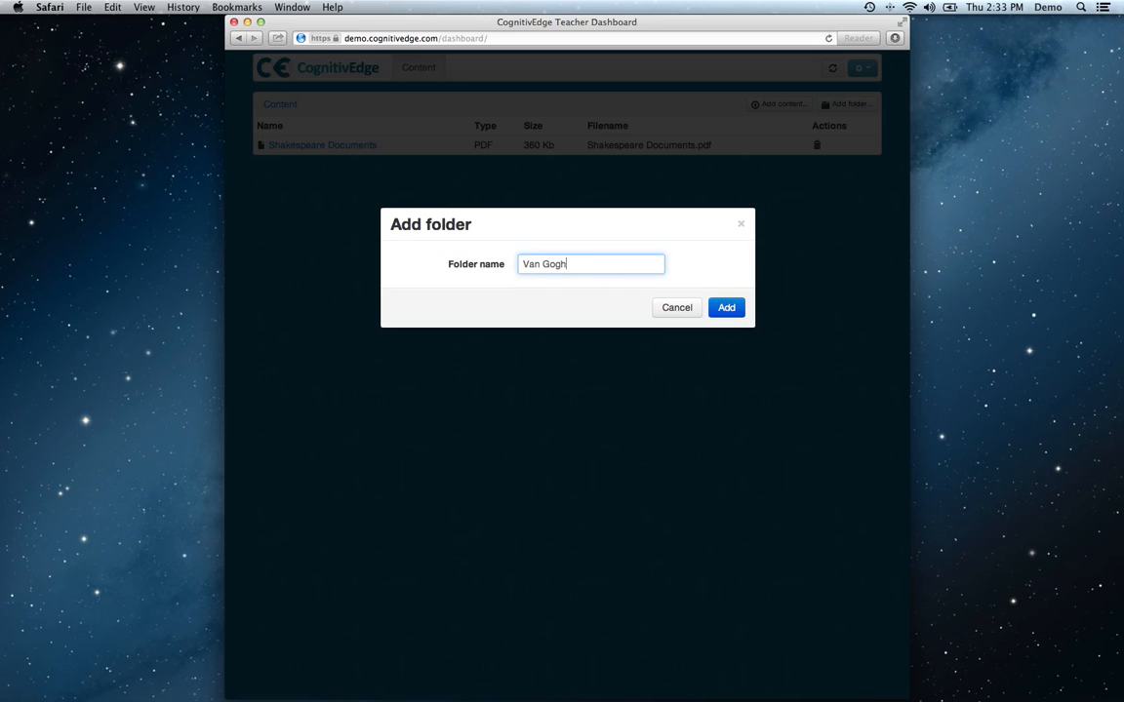
pyautogui.click(726, 307)
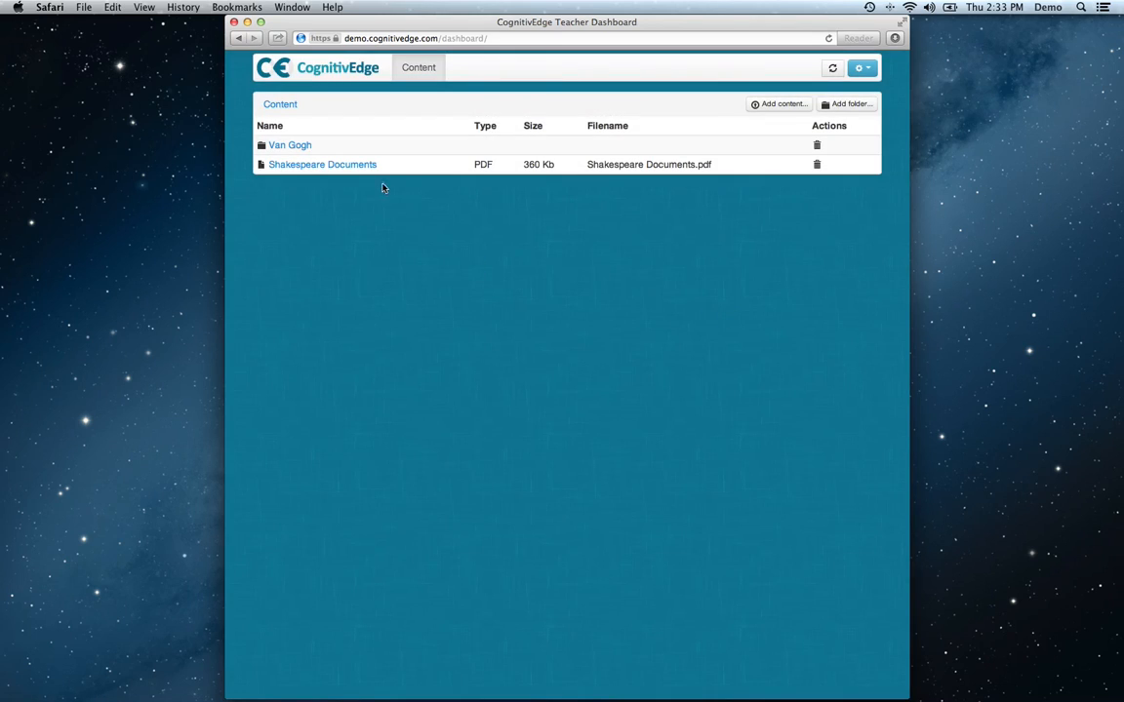
# Start adding a new document inside the Van Gogh folder and name it Starry Night.
pyautogui.click(299, 149)
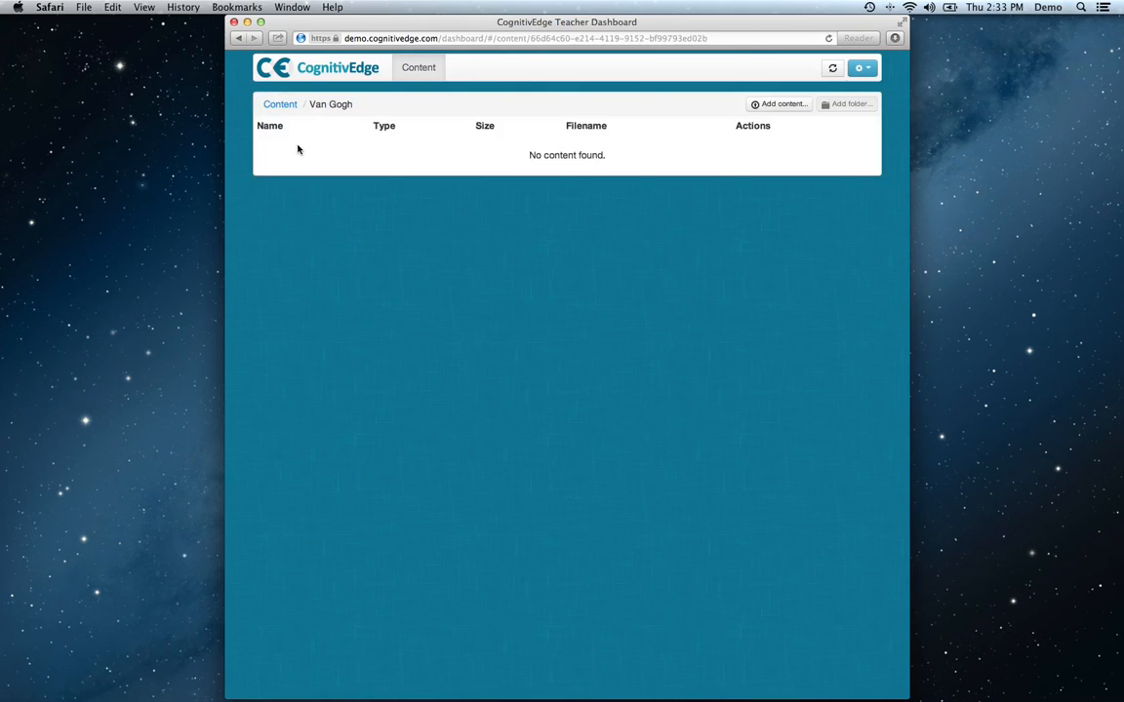
pyautogui.click(775, 107)
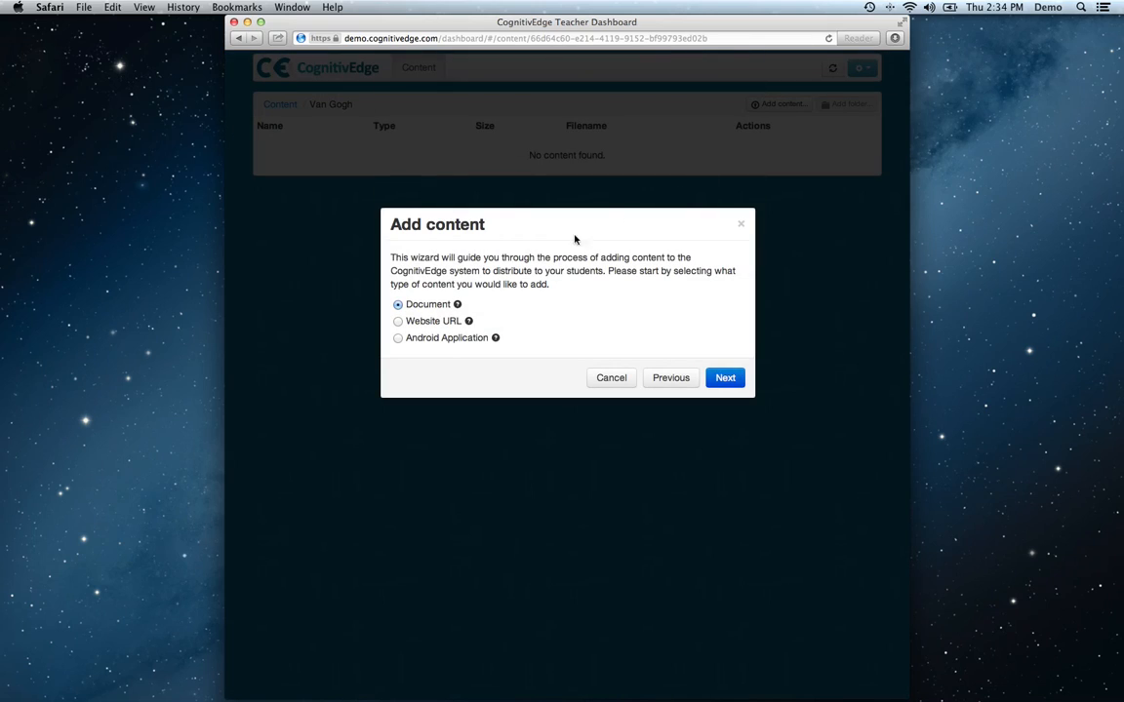
pyautogui.click(726, 377)
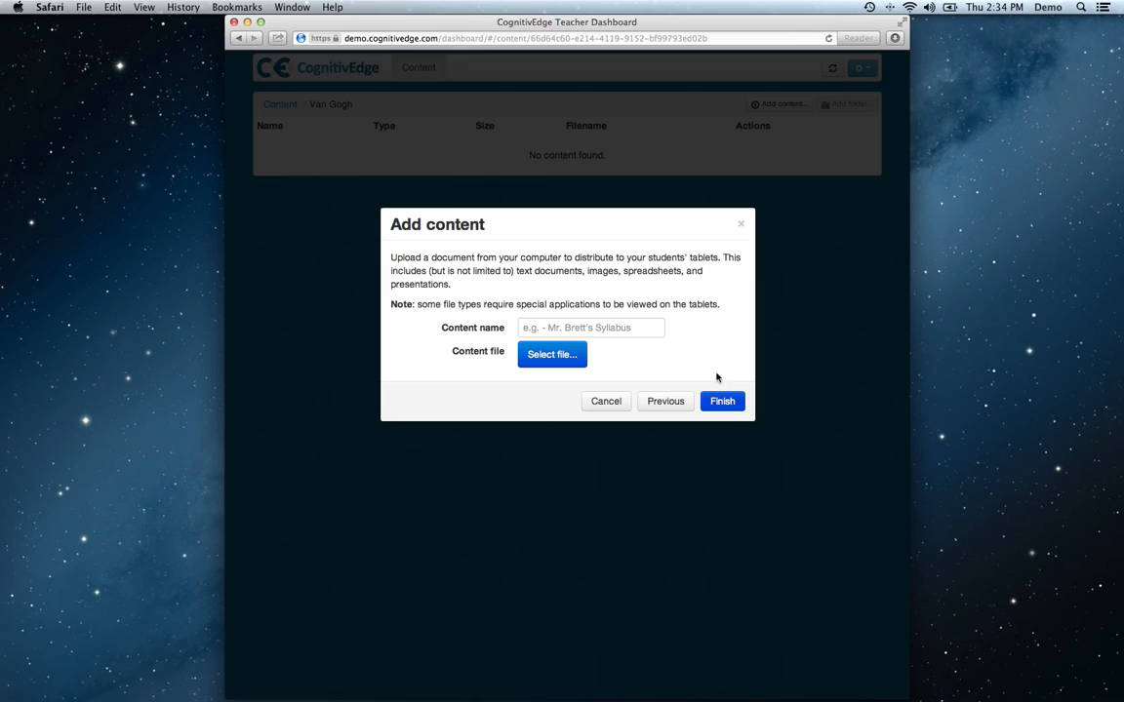
pyautogui.click(643, 327)
pyautogui.write('Sta')
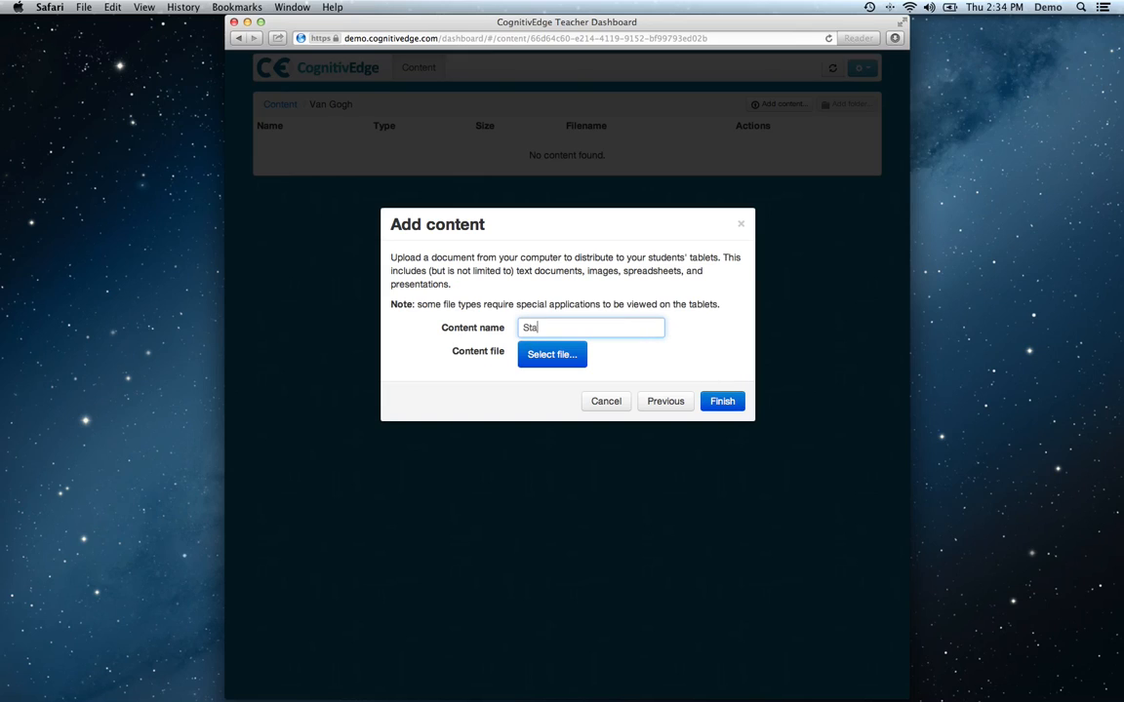
pyautogui.write('rry Night')
# Attach Van Gogh - Starry Night.jpg from the Documents folder as the content file and finish adding the content.
pyautogui.click(551, 358)
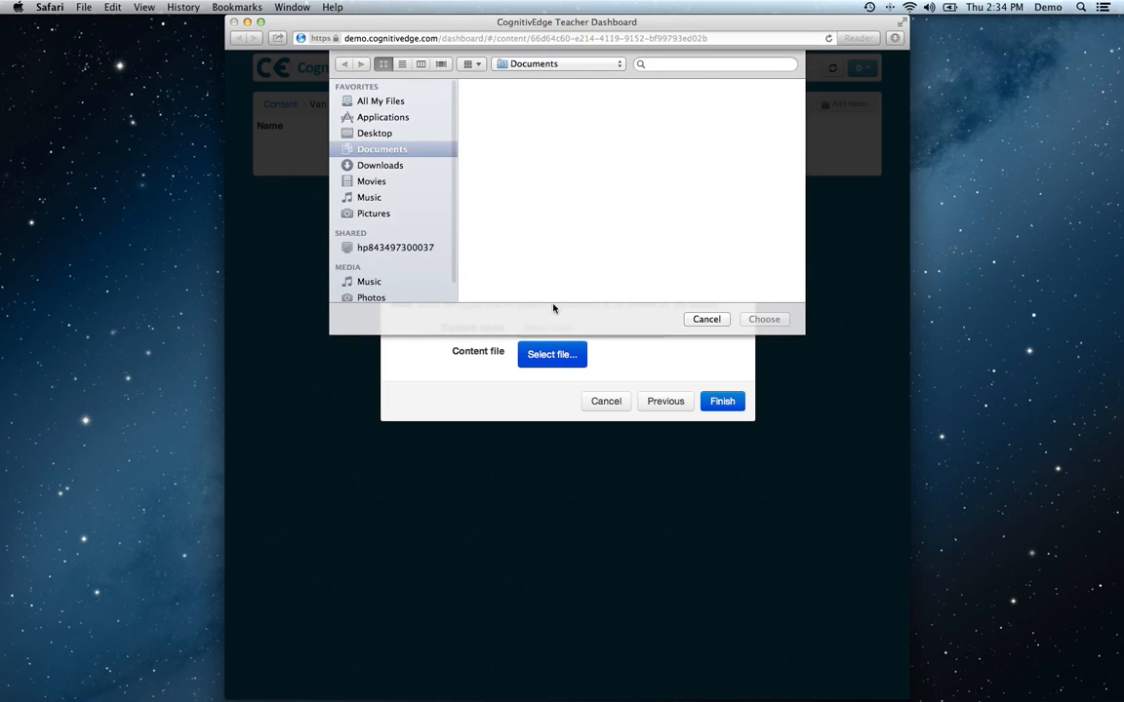
pyautogui.click(684, 110)
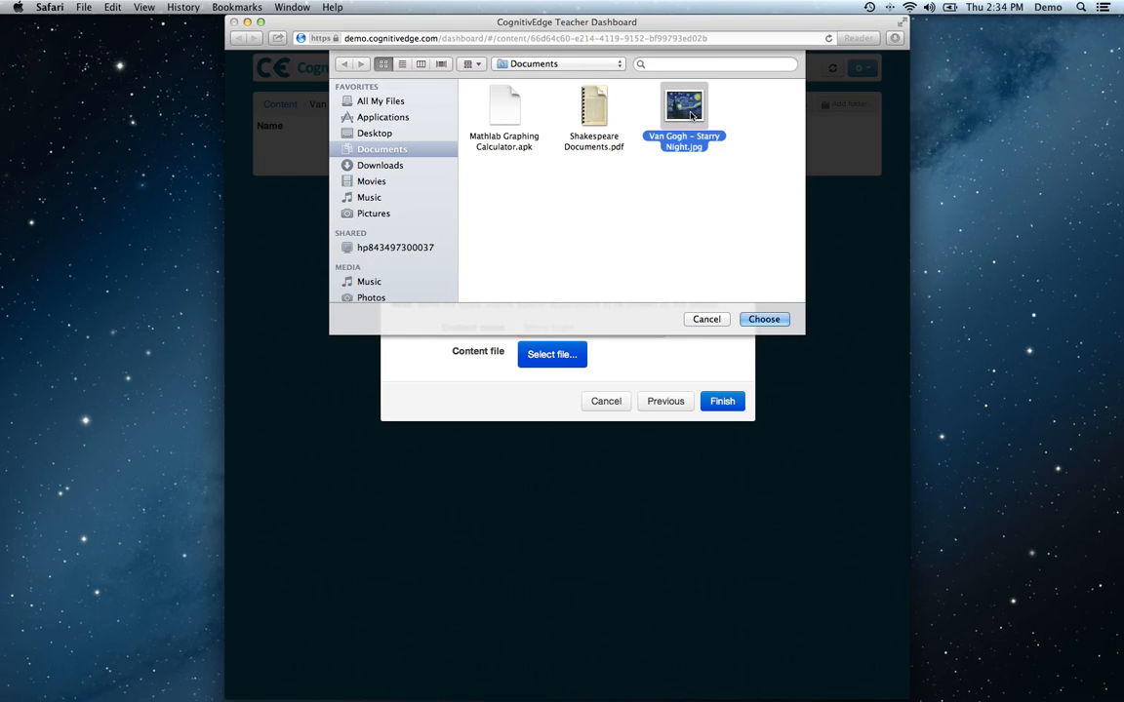
pyautogui.click(777, 317)
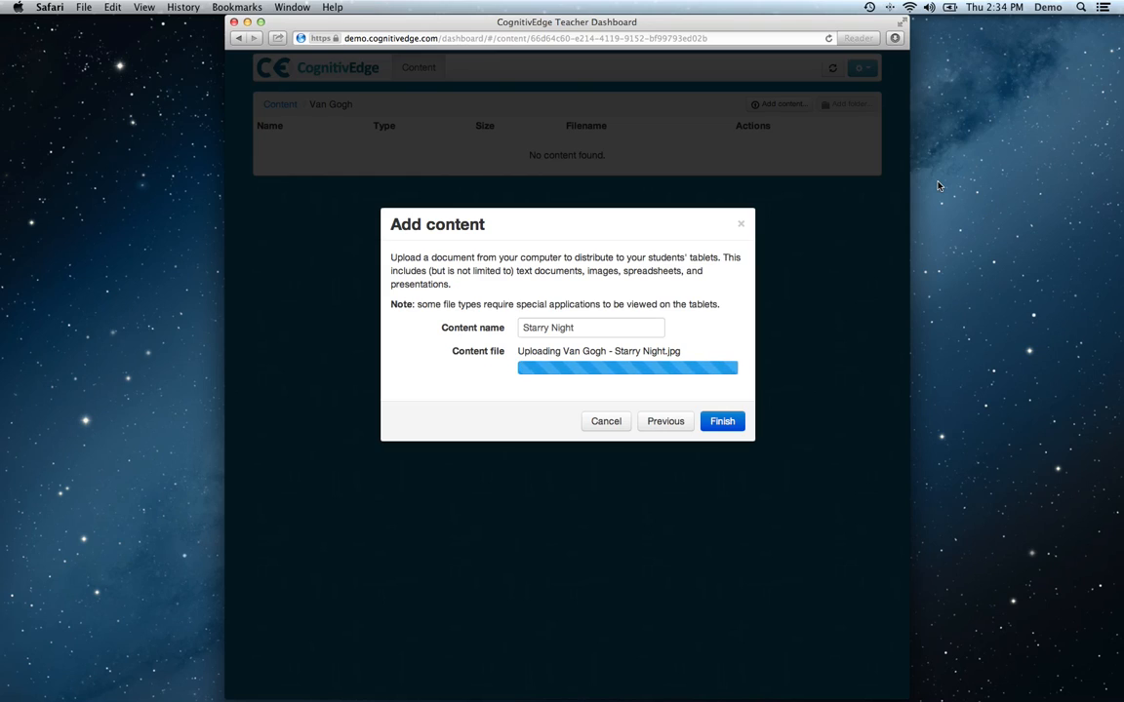
pyautogui.click(738, 395)
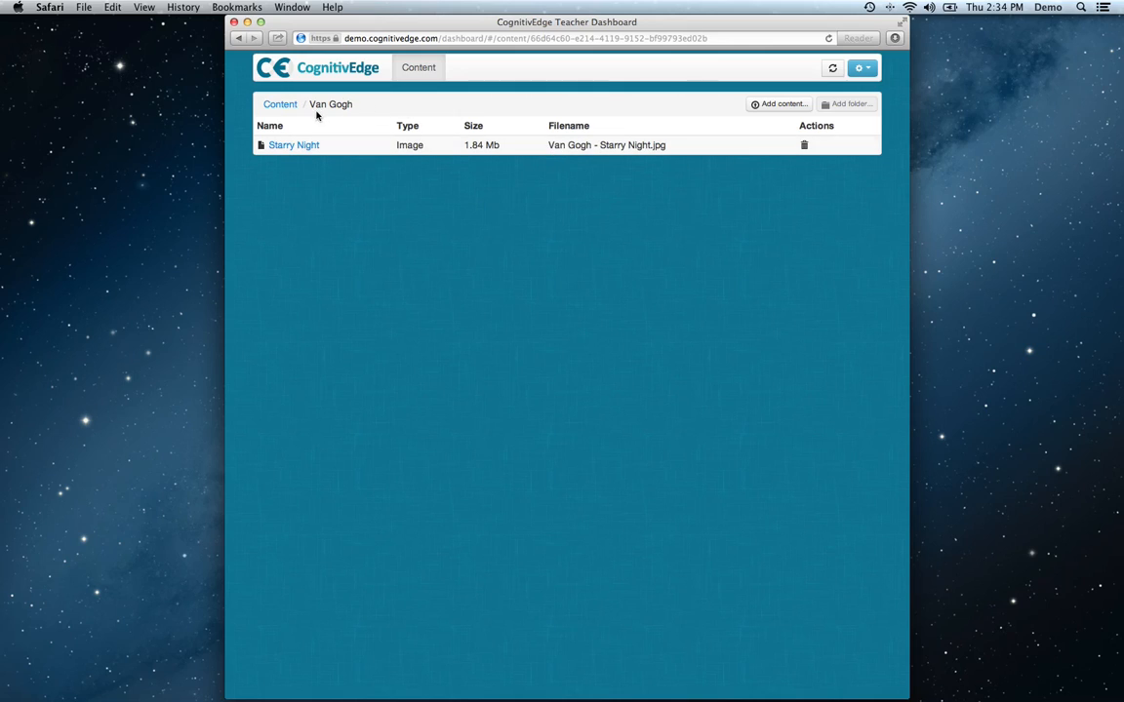
# Start adding Website URL content inside the Van Gogh folder and name it Van Gogh Wiki.
pyautogui.click(278, 105)
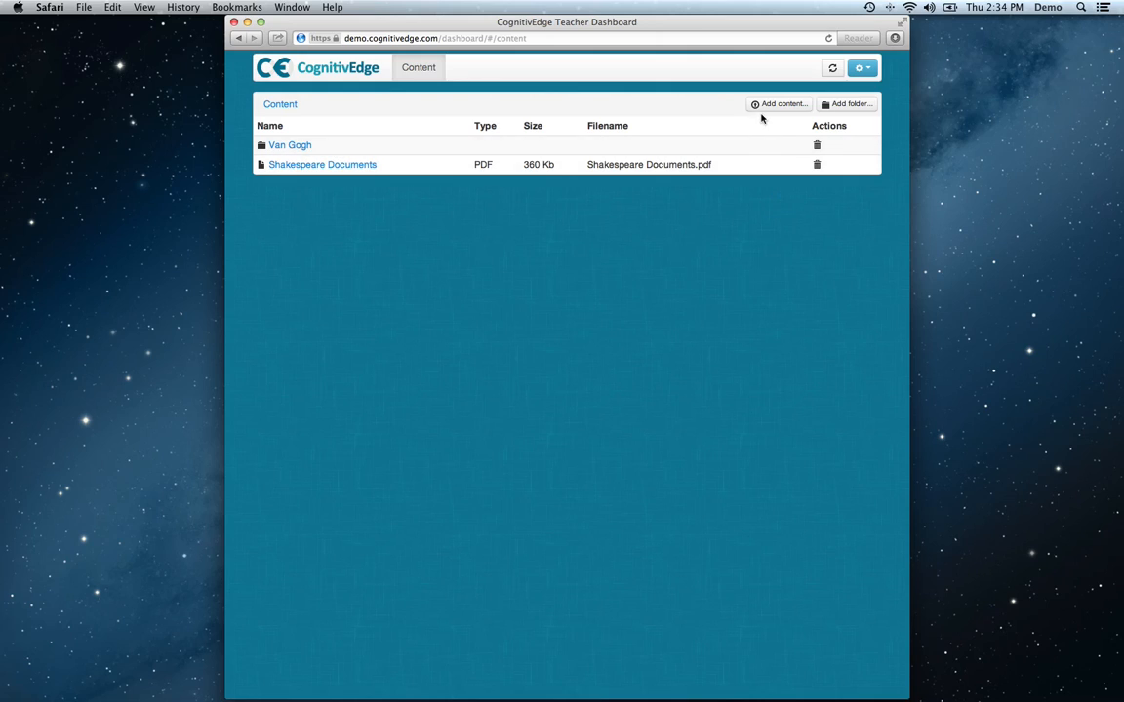
pyautogui.click(290, 144)
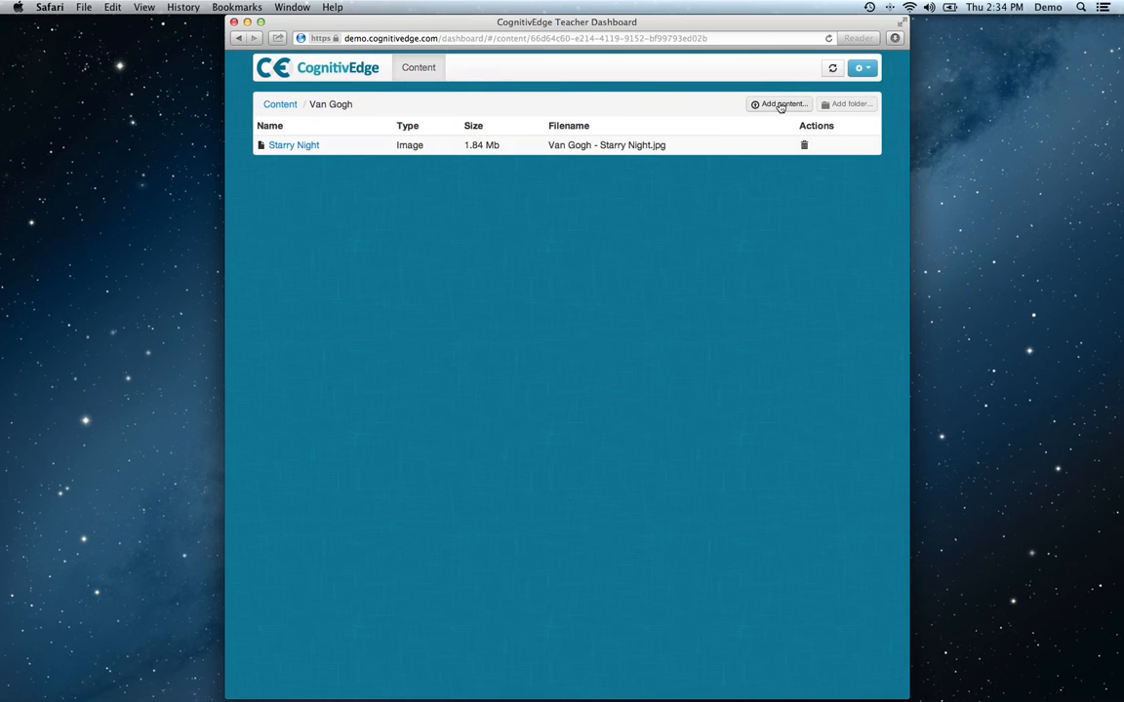
pyautogui.click(780, 105)
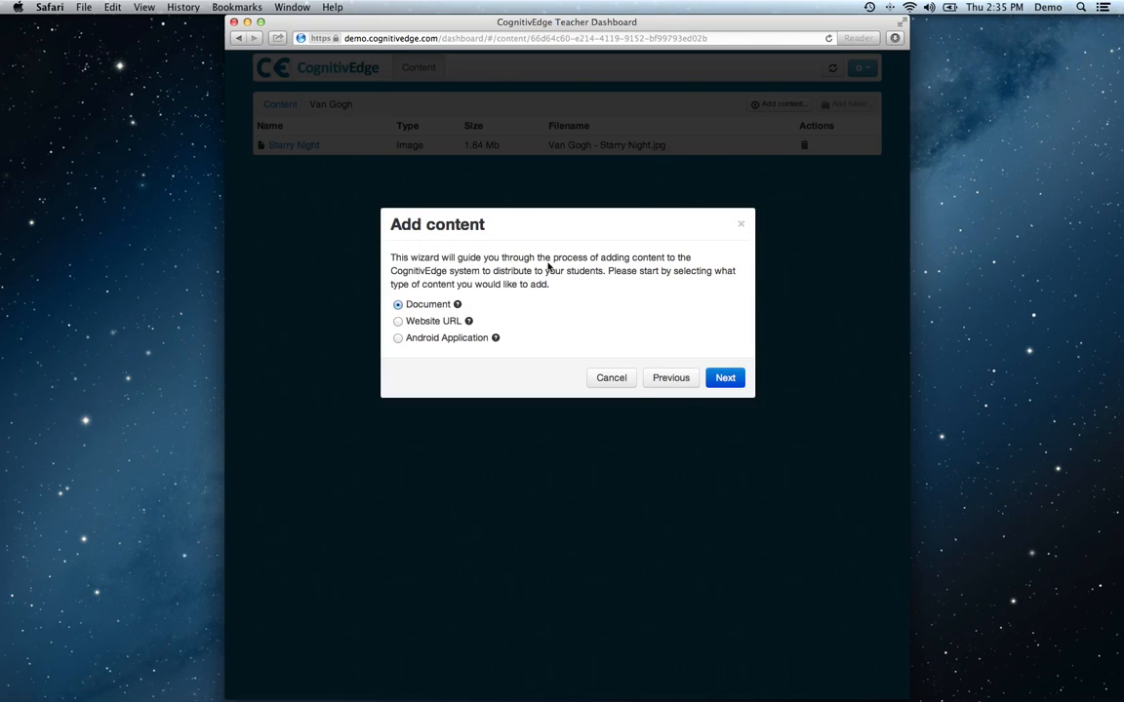
pyautogui.click(442, 325)
pyautogui.click(724, 377)
pyautogui.click(626, 326)
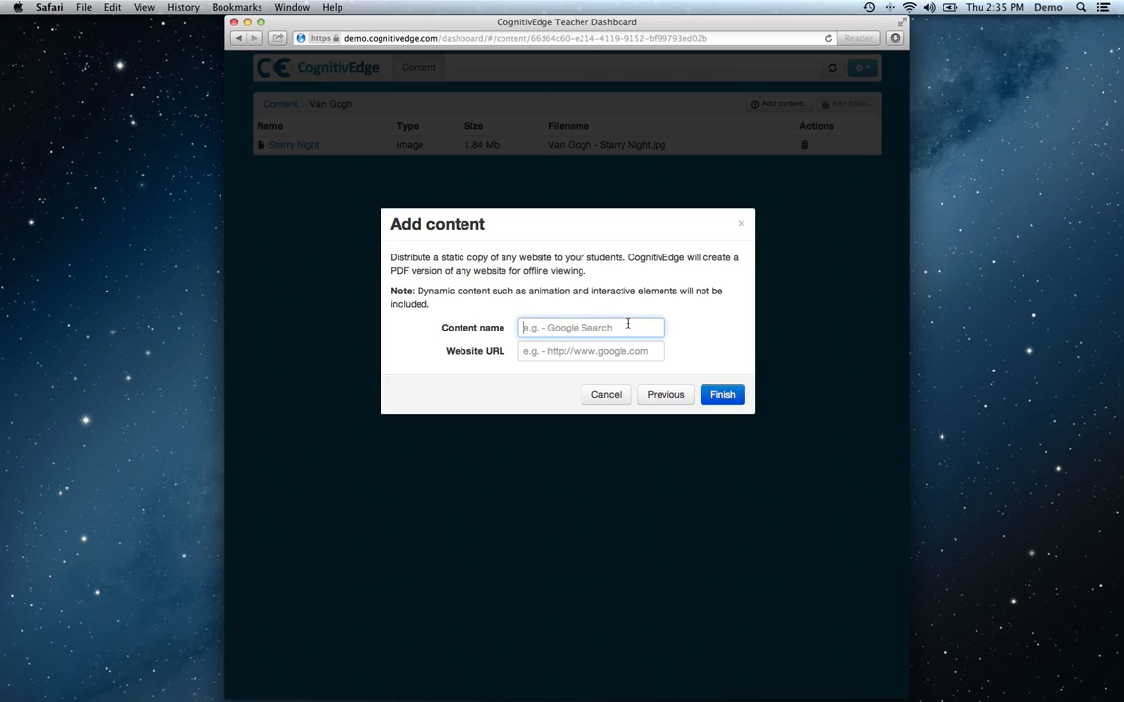
pyautogui.write('Van Gogh Wiki')
pyautogui.press('Tab')
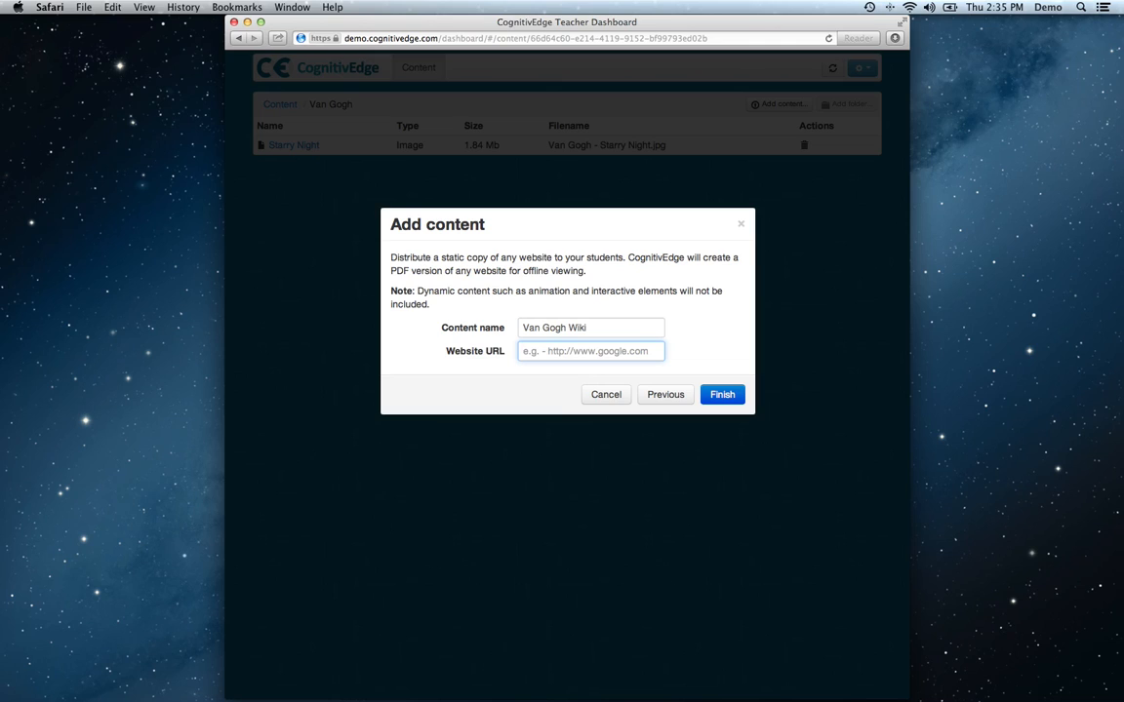
# Search the web for "van gogh" in a new browser tab and open the Vincent van Gogh Wikipedia article.
pyautogui.press('super+t')
pyautogui.write('van gogh')
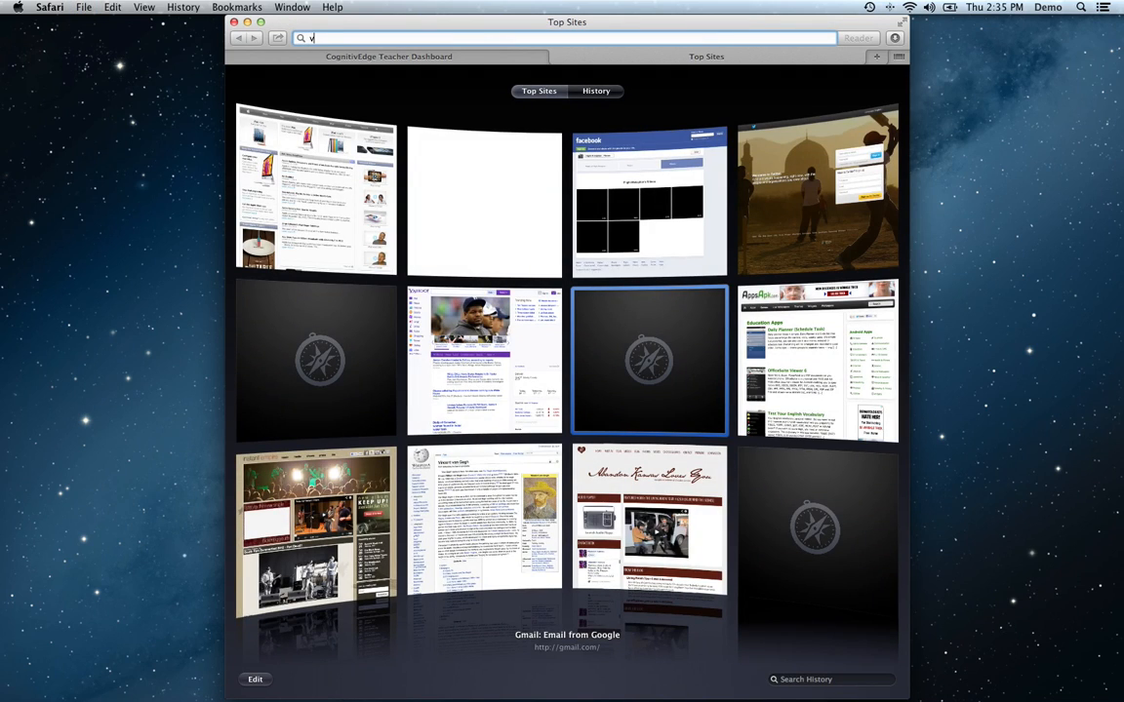
pyautogui.press('Return')
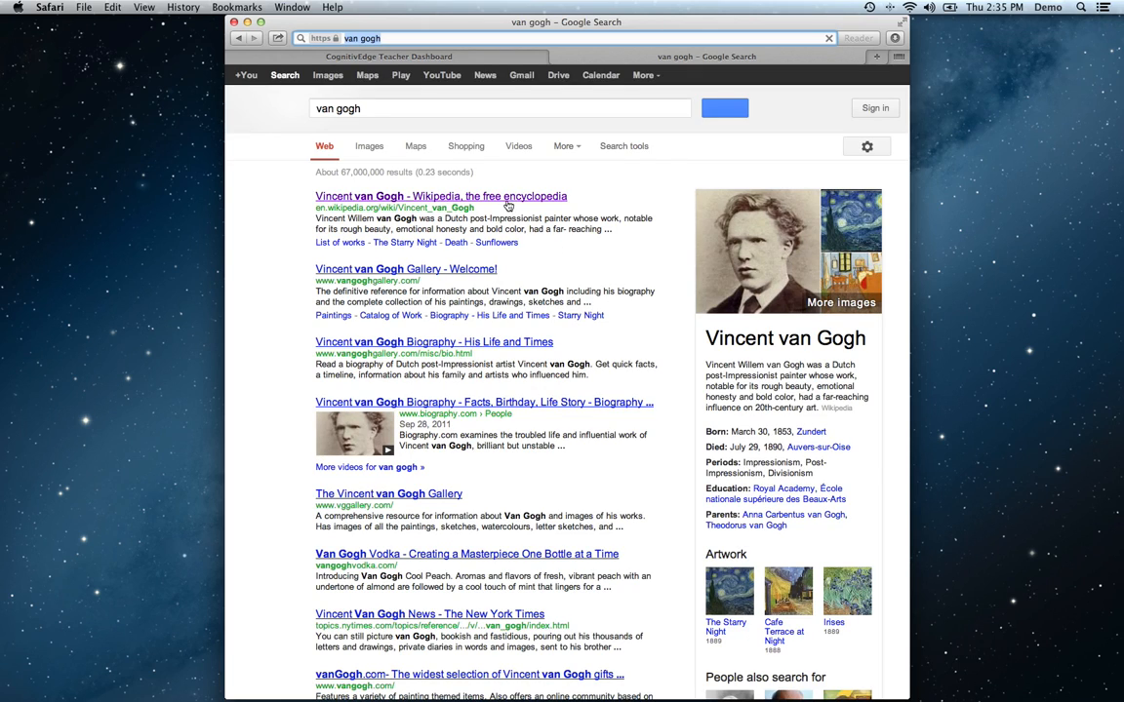
pyautogui.click(493, 196)
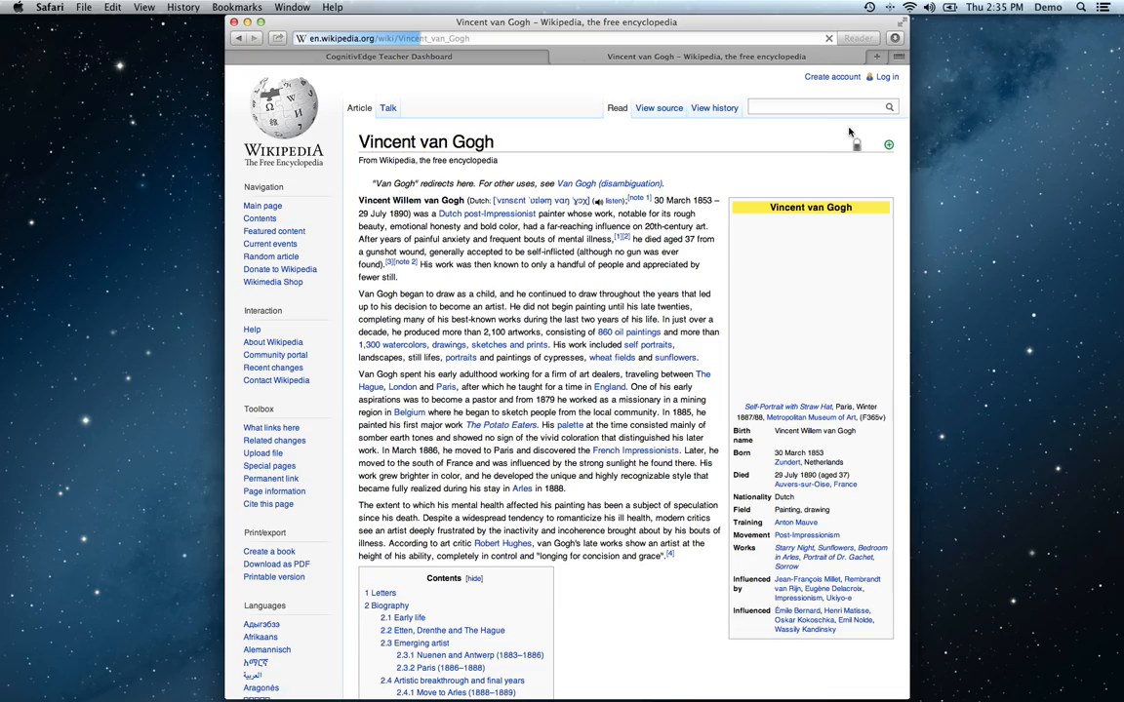
pyautogui.scroll(-1, 853, 131)
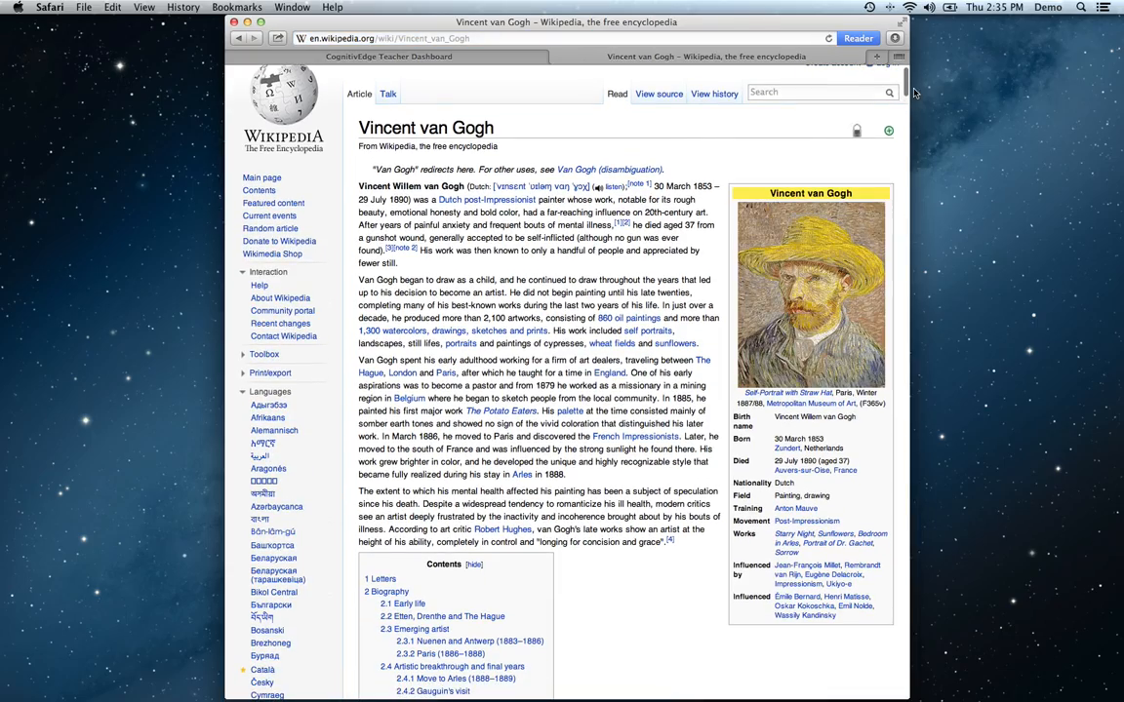
pyautogui.moveTo(905, 85); pyautogui.dragTo(878, 69)
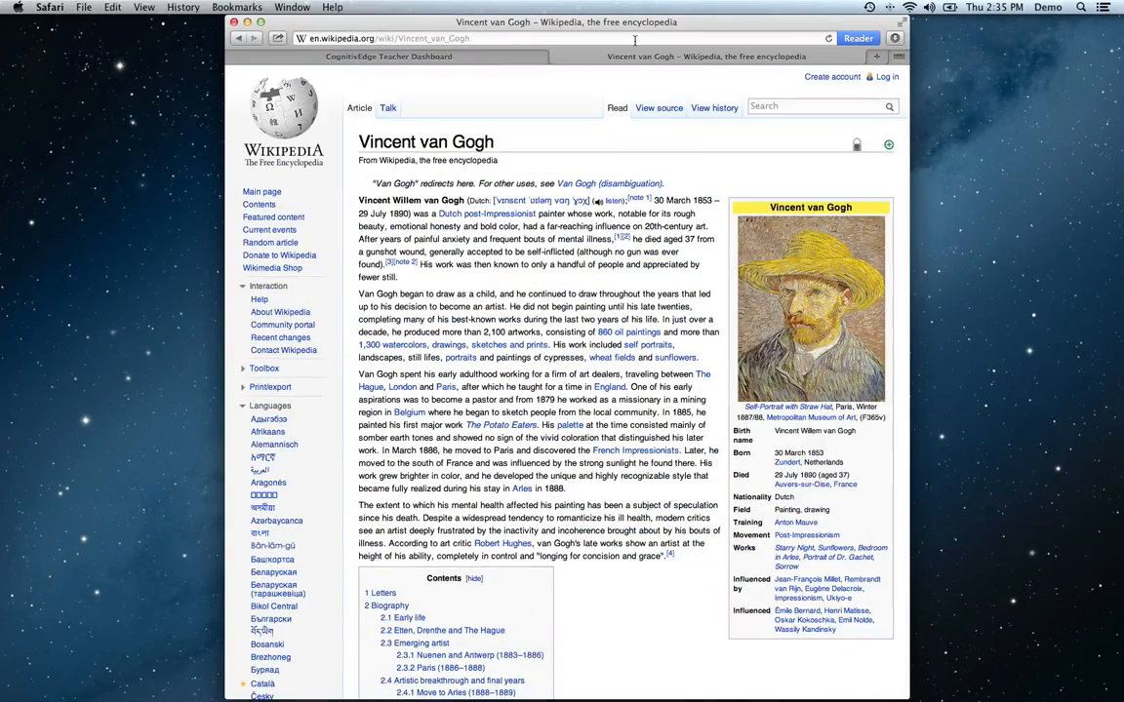
# Copy the Wikipedia article's address into the Website URL of the Van Gogh Wiki content and finish adding it.
pyautogui.click(573, 38)
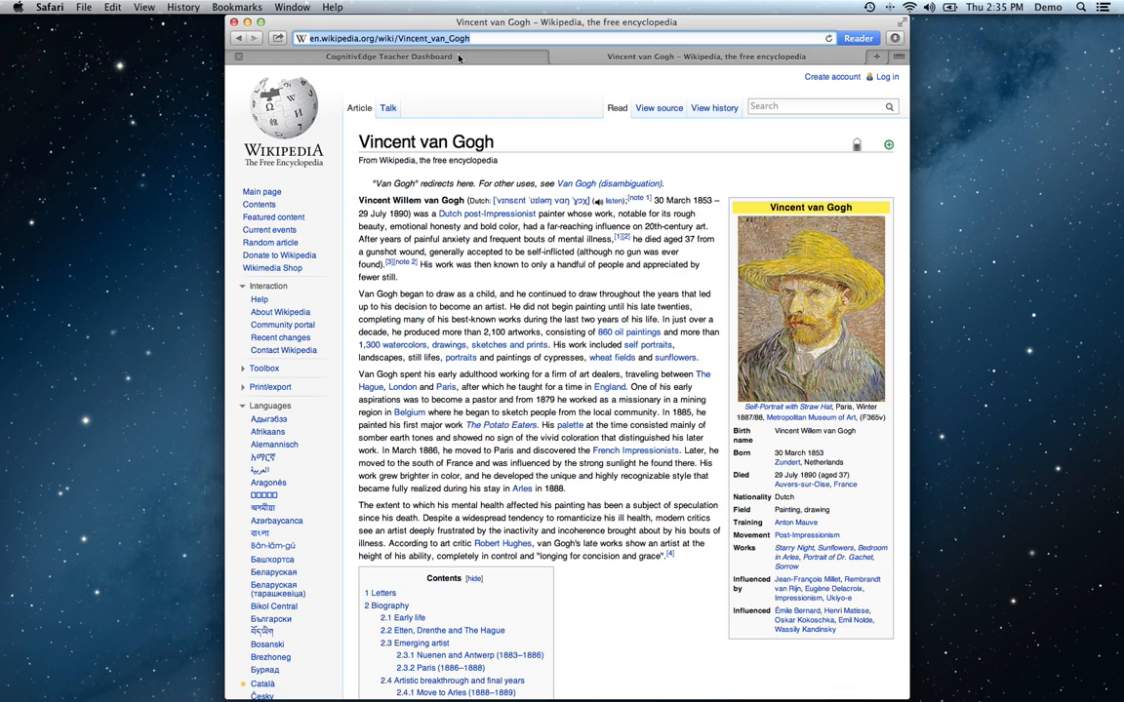
pyautogui.press('super+c')
pyautogui.click(419, 56)
pyautogui.click(562, 359)
pyautogui.press('super+v')
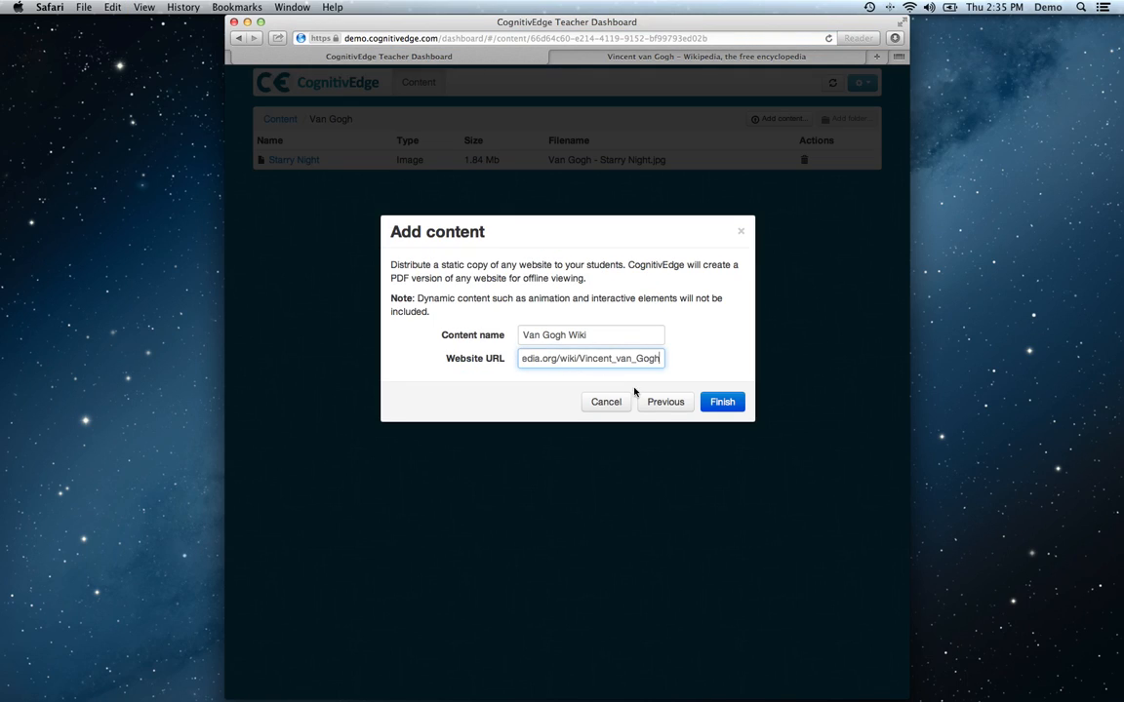
pyautogui.click(721, 402)
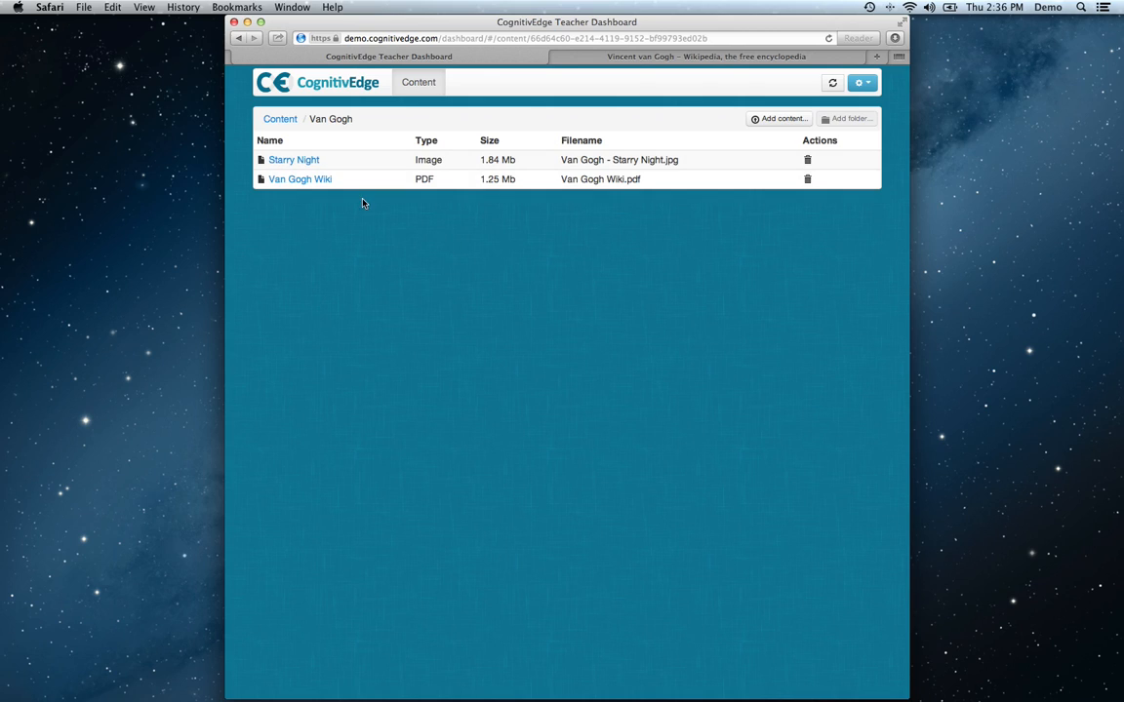
# Open the Van Gogh Wiki PDF from the Van Gogh folder to view the captured web page.
pyautogui.click(320, 181)
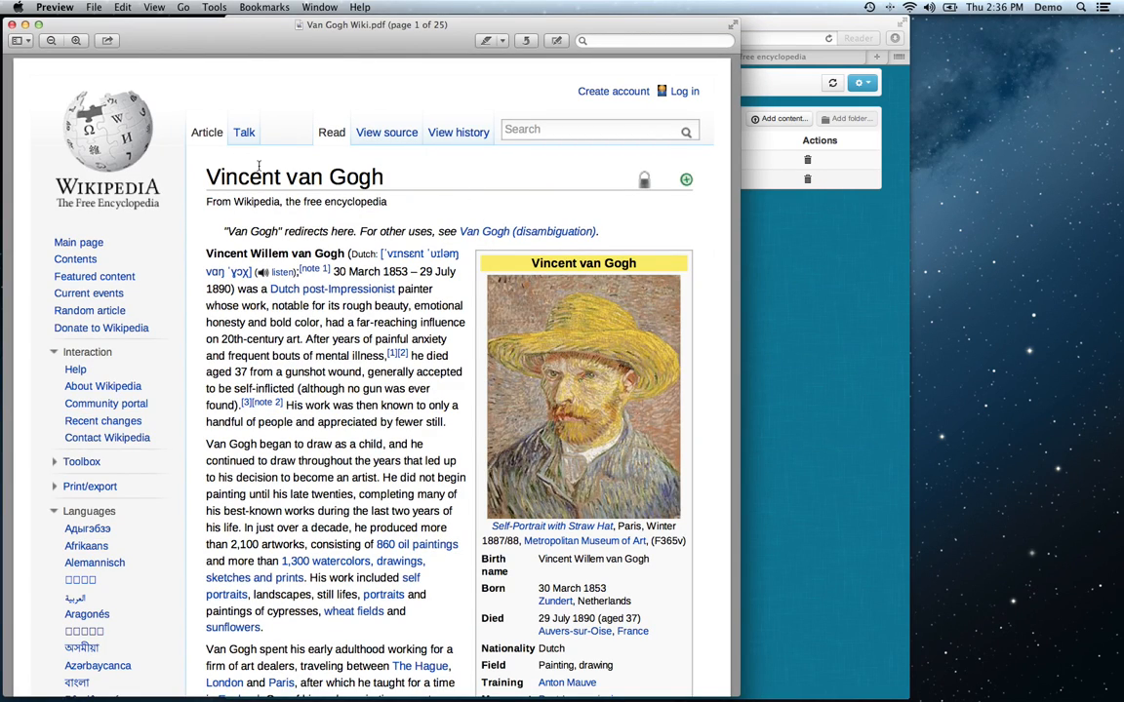
# Look through the captured Vincent van Gogh article in the Van Gogh Wiki PDF, return to its beginning and close the document.
pyautogui.scroll(-2, 351, 218)
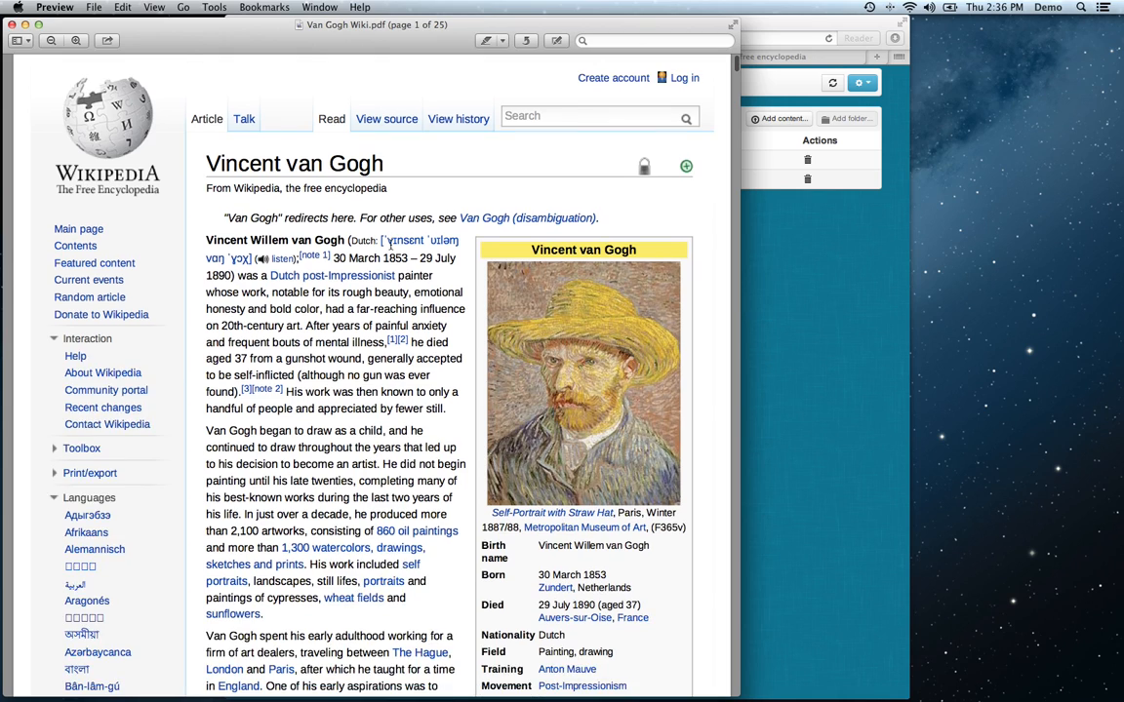
pyautogui.scroll(-5, 410, 235)
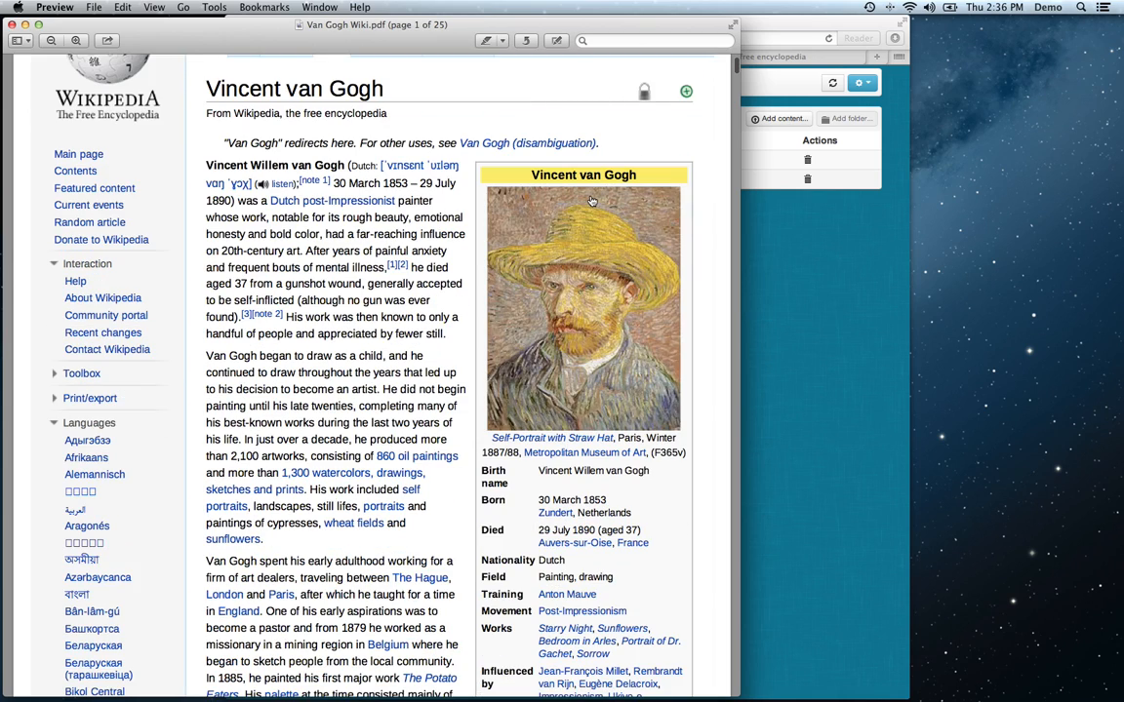
pyautogui.click(735, 84)
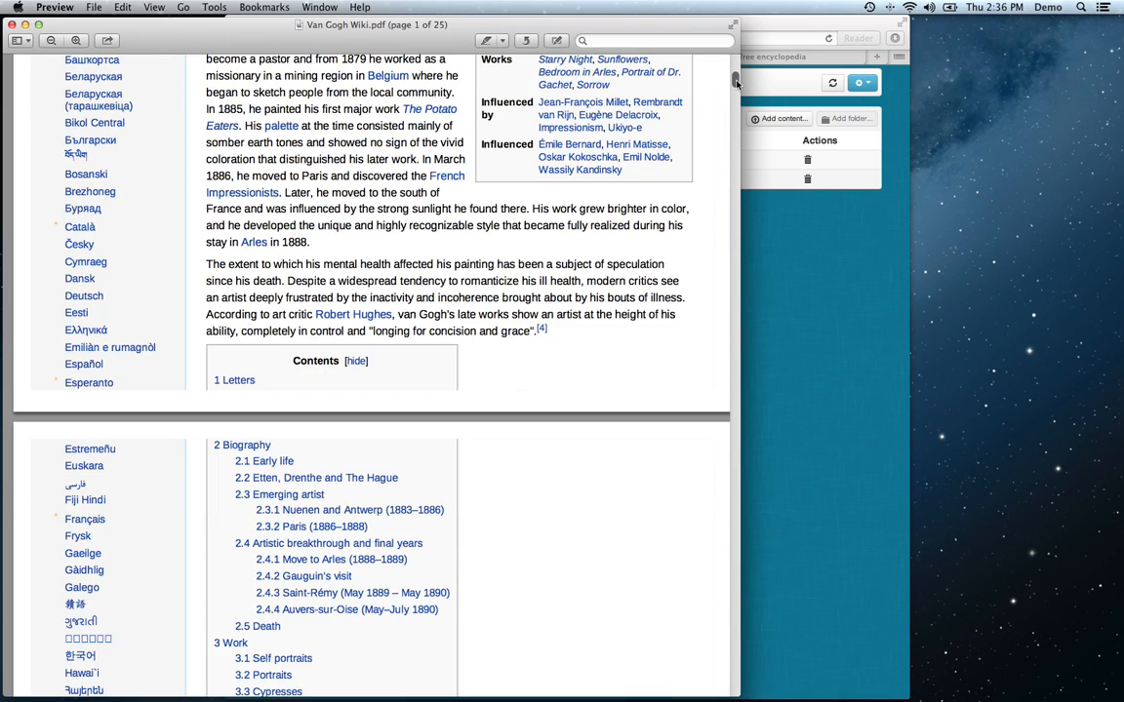
pyautogui.moveTo(735, 84); pyautogui.dragTo(710, 15)
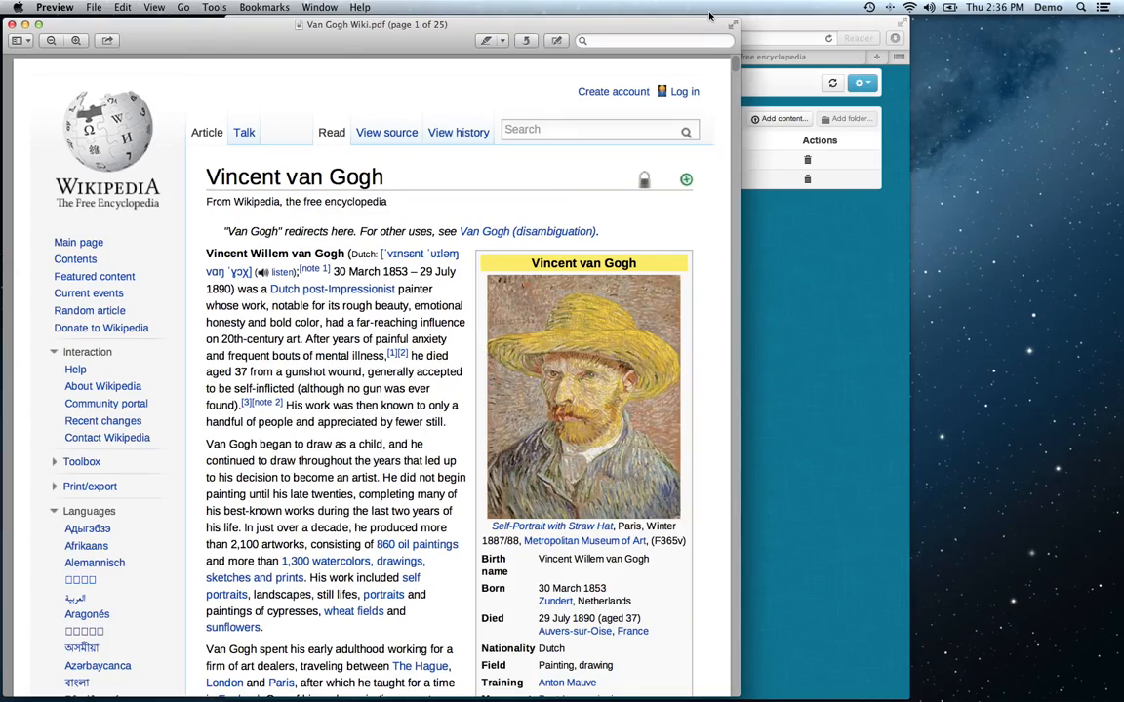
pyautogui.press('super+w')
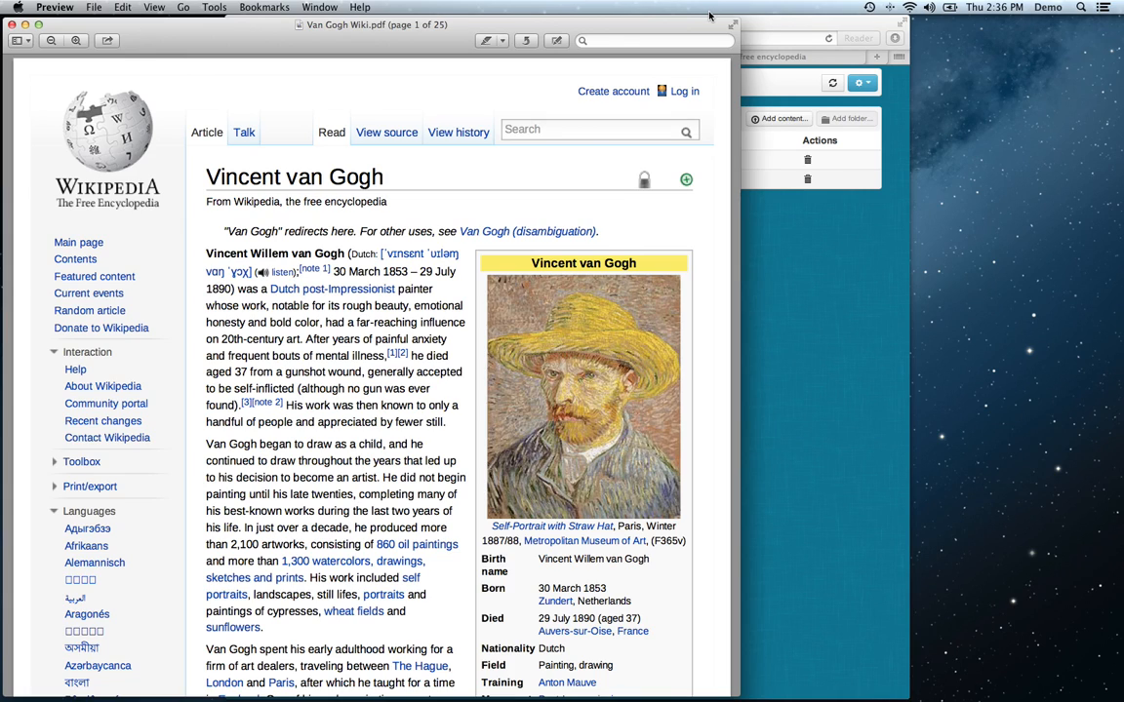
# Return to the top-level Content list and start adding new content of the type Android Application.
pyautogui.click(276, 119)
pyautogui.click(775, 119)
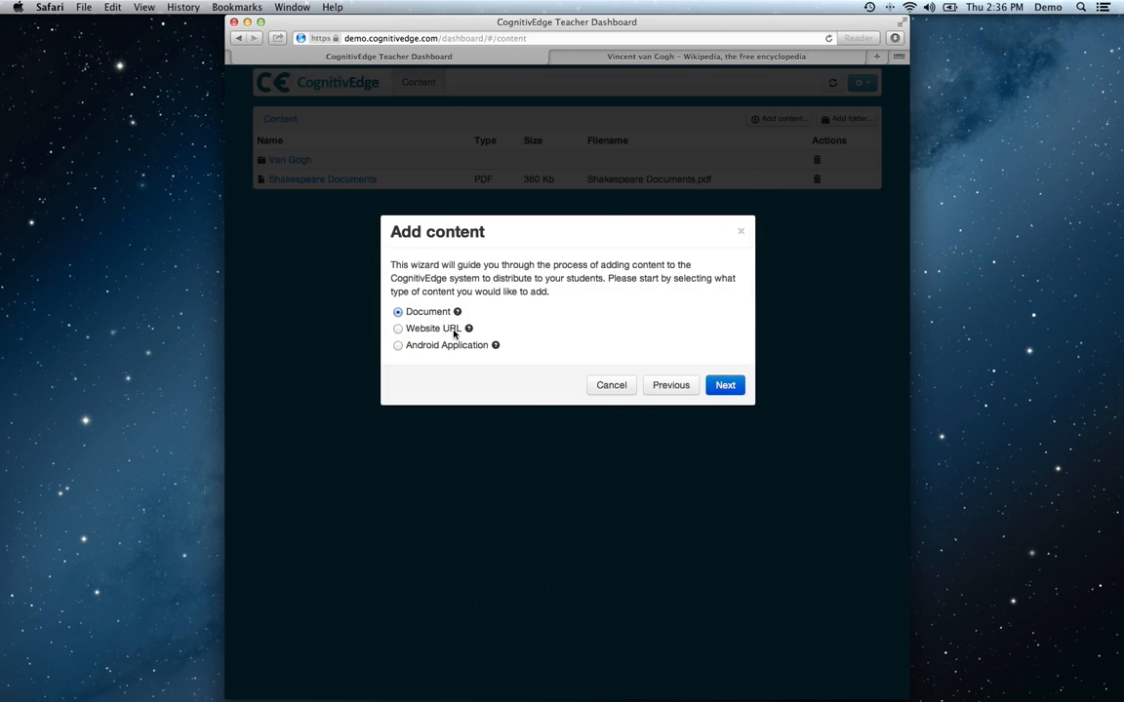
pyautogui.click(448, 348)
pyautogui.click(726, 388)
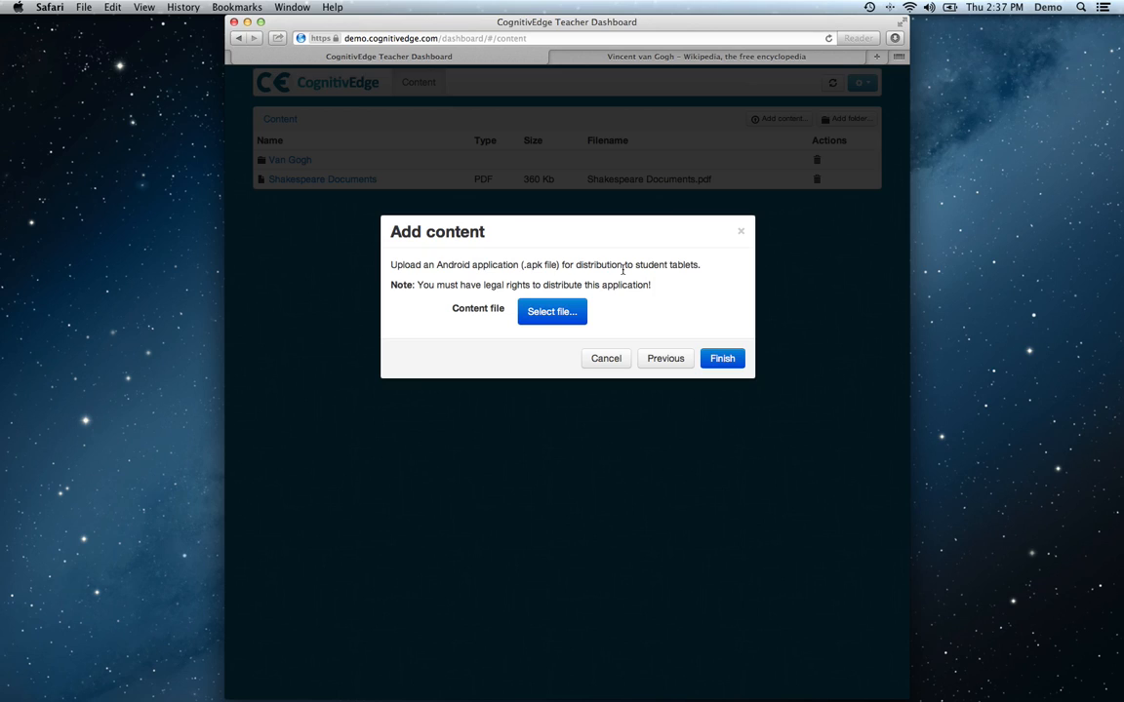
# Choose Mathlab Graphing Calculator.apk from the Documents folder as the content file and finish adding the application.
pyautogui.click(552, 310)
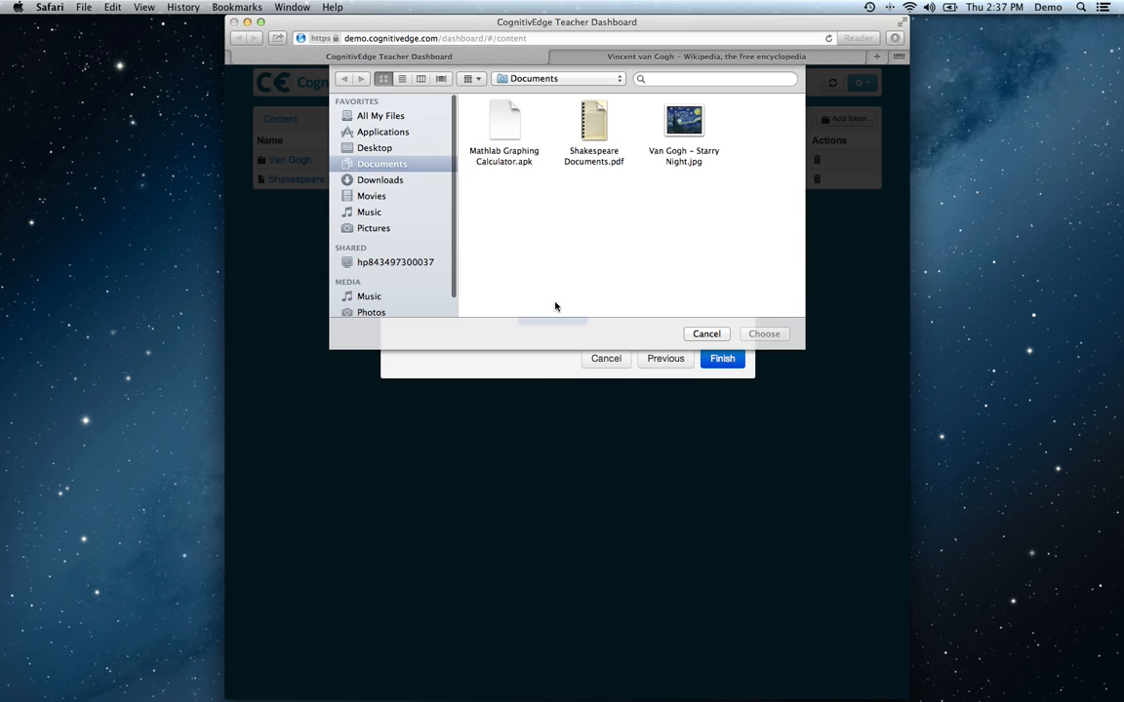
pyautogui.click(499, 124)
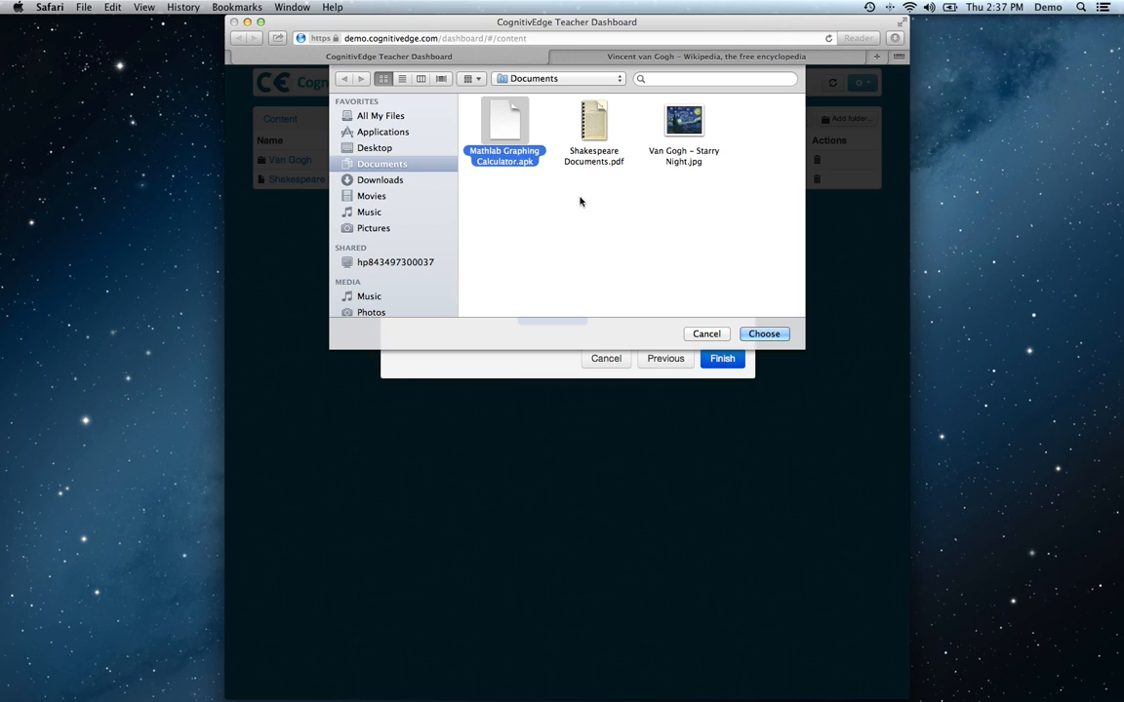
pyautogui.click(780, 334)
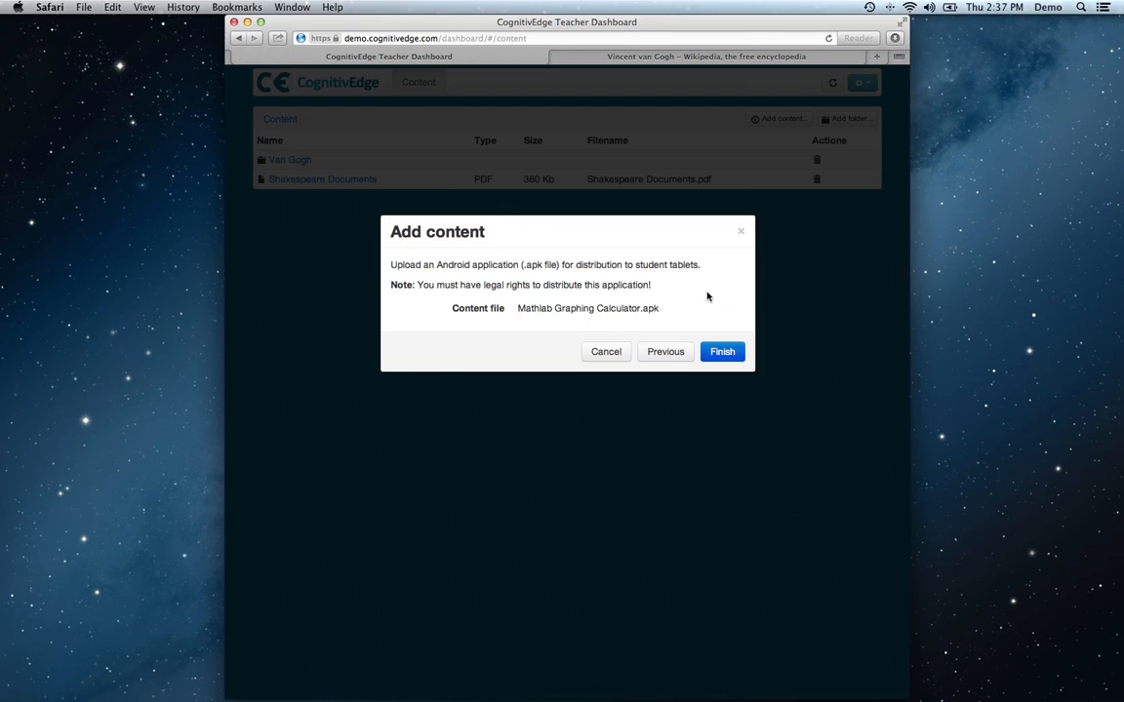
pyautogui.click(726, 353)
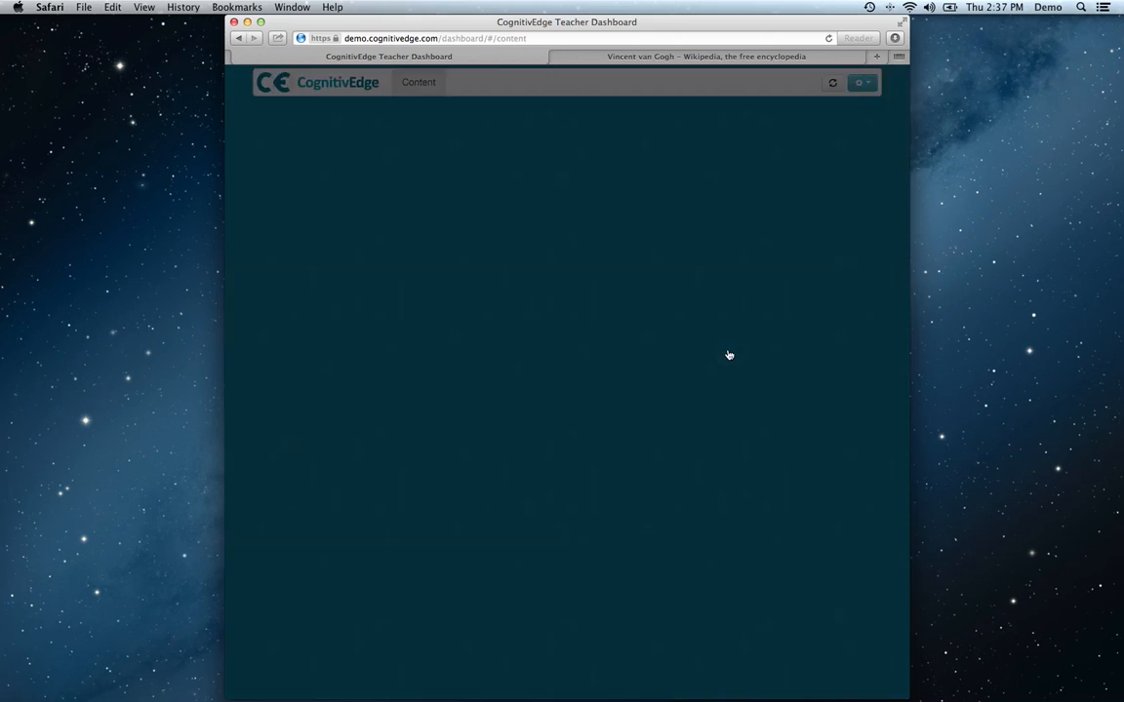